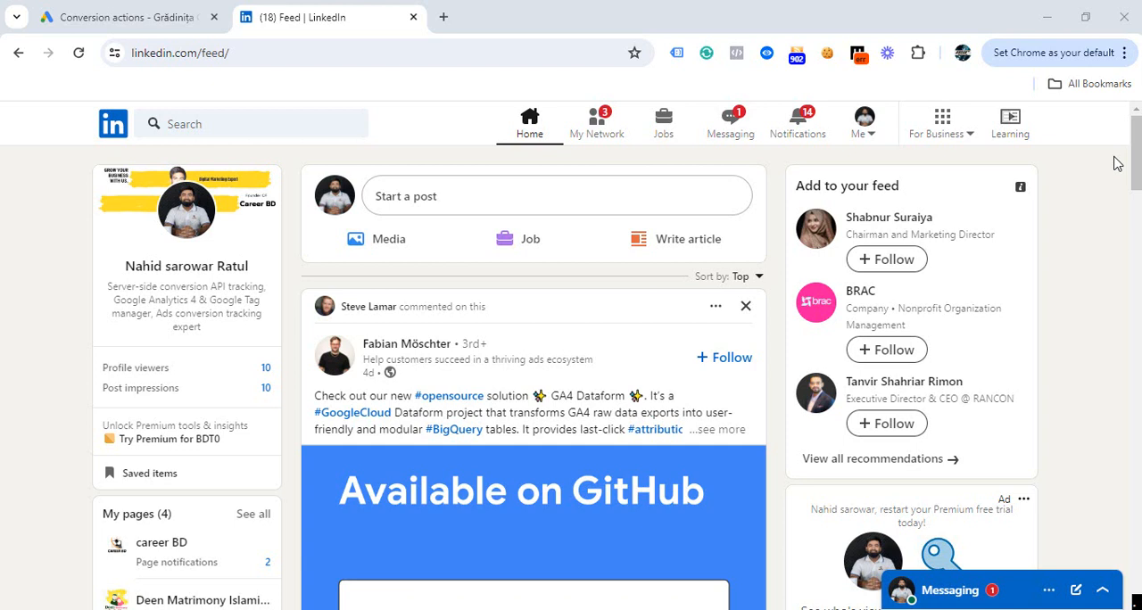
# Start creating a new LinkedIn page of the Company type for small, medium and large businesses.
pyautogui.click(966, 144)
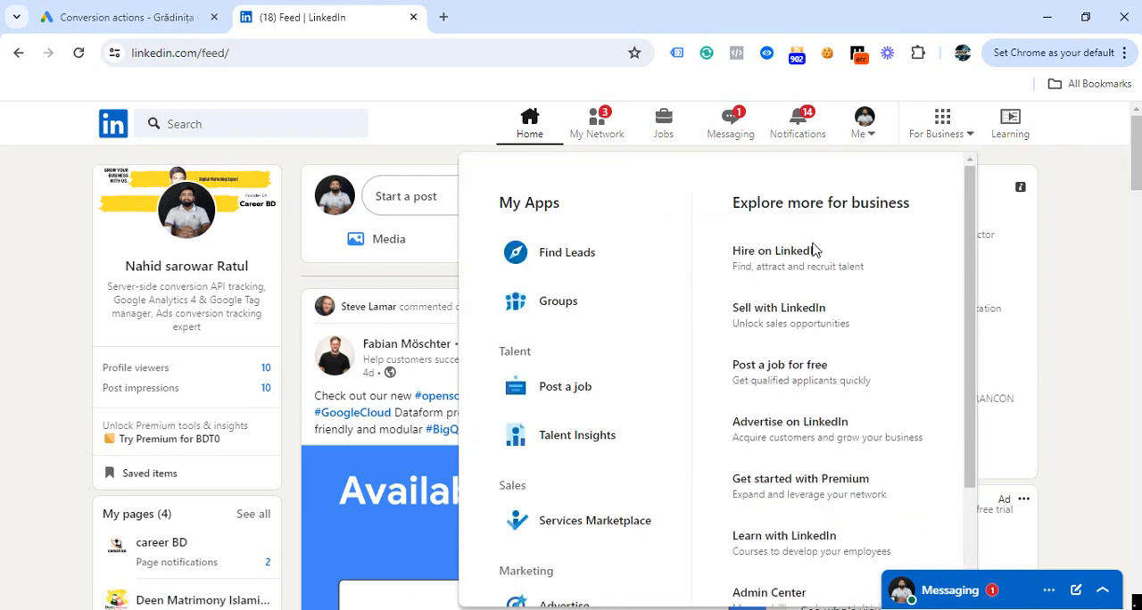
pyautogui.scroll(-2, 868, 318)
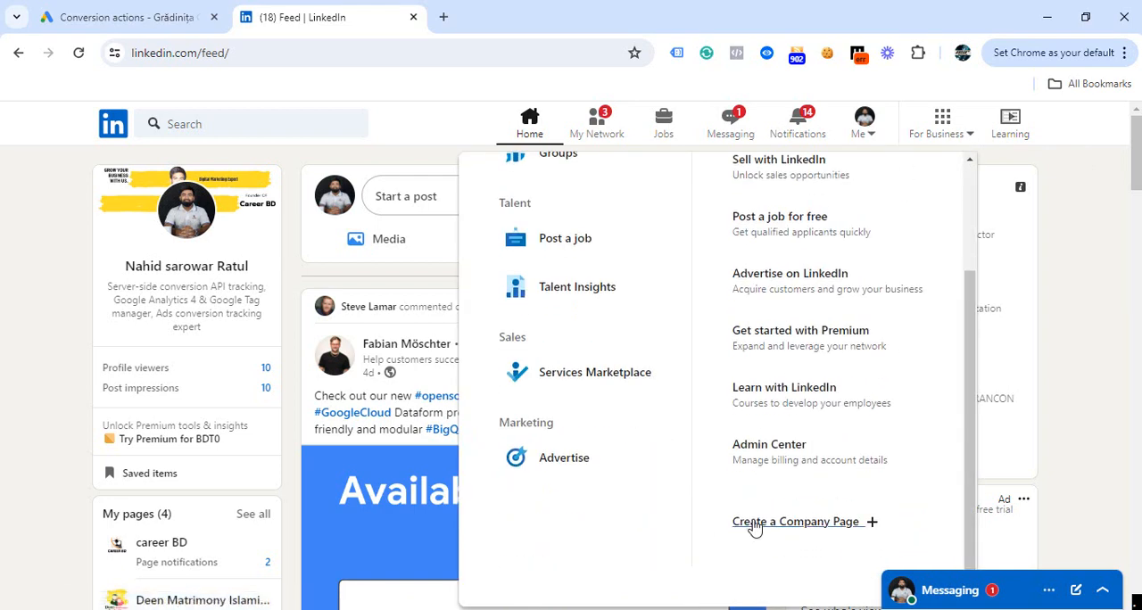
pyautogui.click(870, 533)
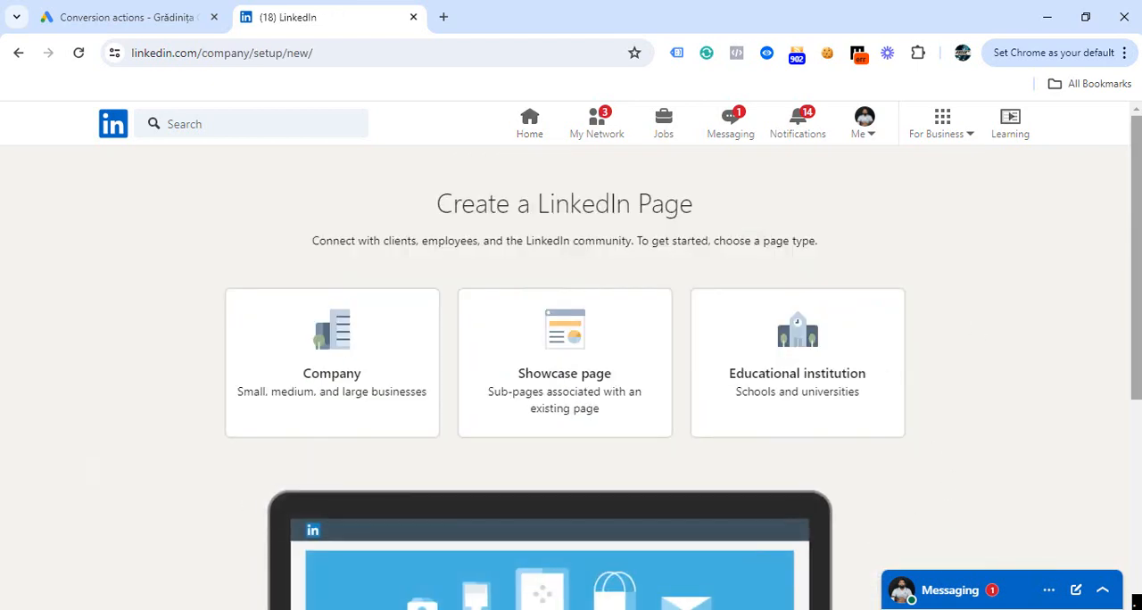
pyautogui.moveTo(1137, 179)
pyautogui.mouseDown()
pyautogui.moveTo(1137, 217)
pyautogui.moveTo(1138, 199)
pyautogui.mouseUp()
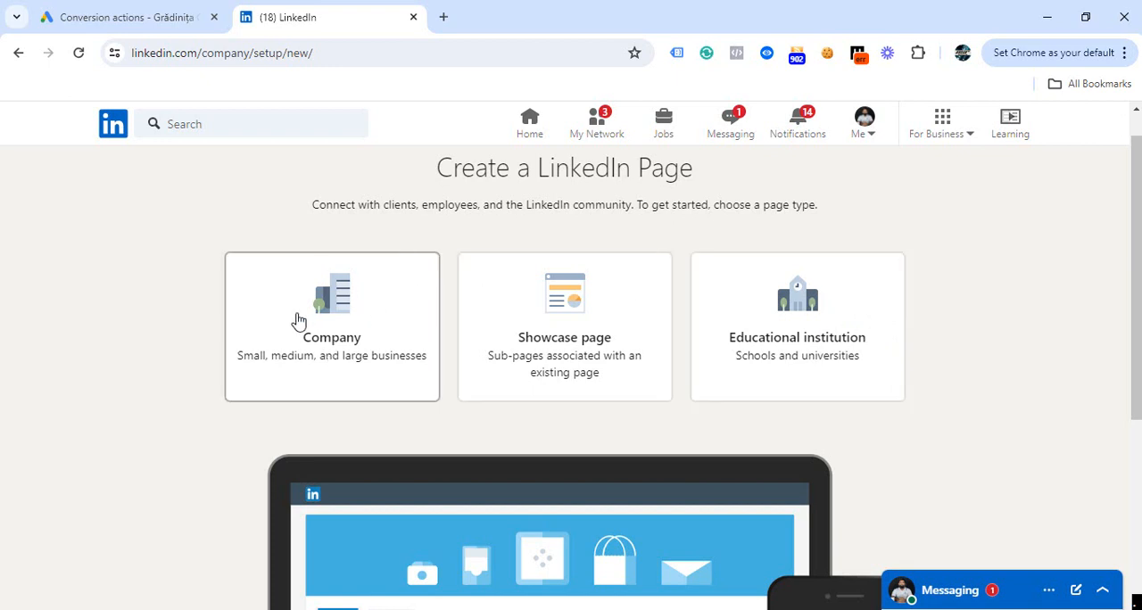
pyautogui.click(331, 326)
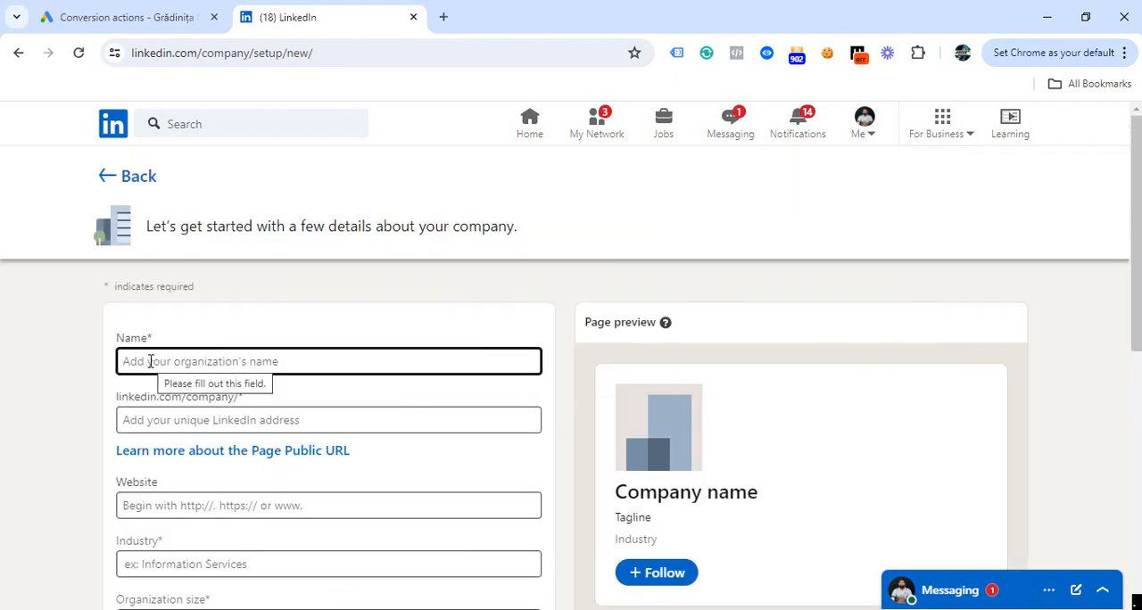
# Name the company page "NSR marketing agency", keeping the suggested public address nsr-marketing-agency.
pyautogui.write('Nsr')
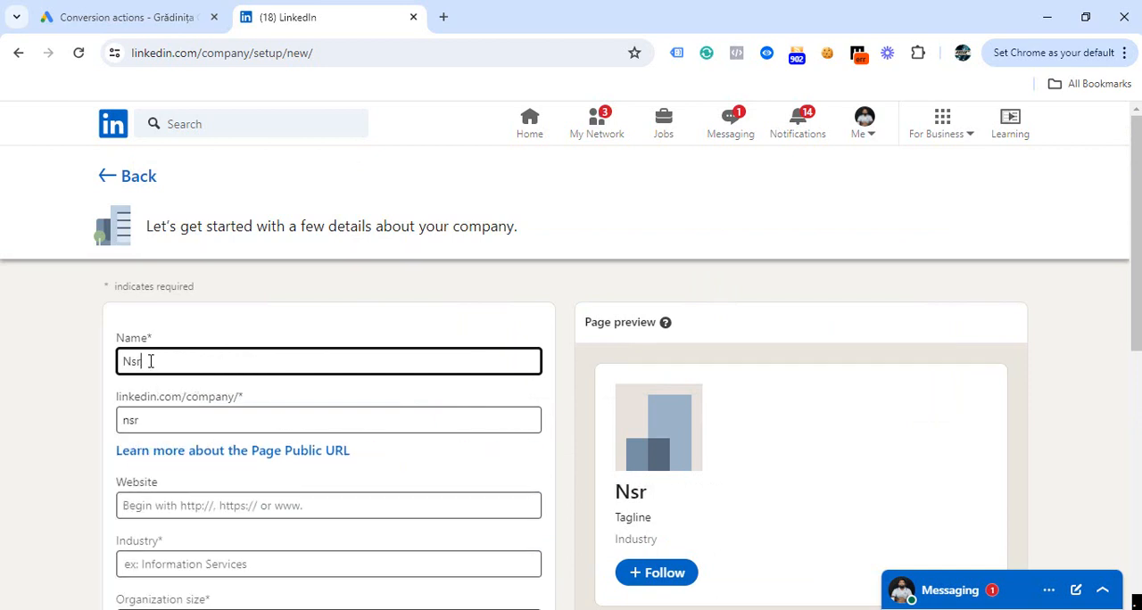
pyautogui.press('BackSpace')
pyautogui.write('r')
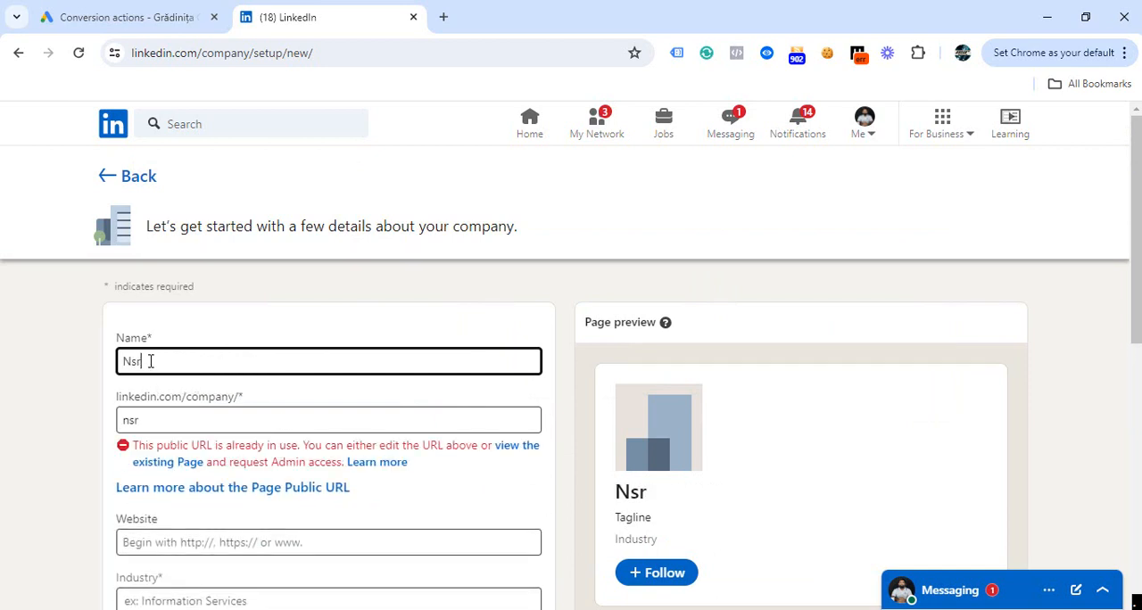
pyautogui.press('BackSpace')
pyautogui.press('BackSpace')
pyautogui.write('SR marketing agency')
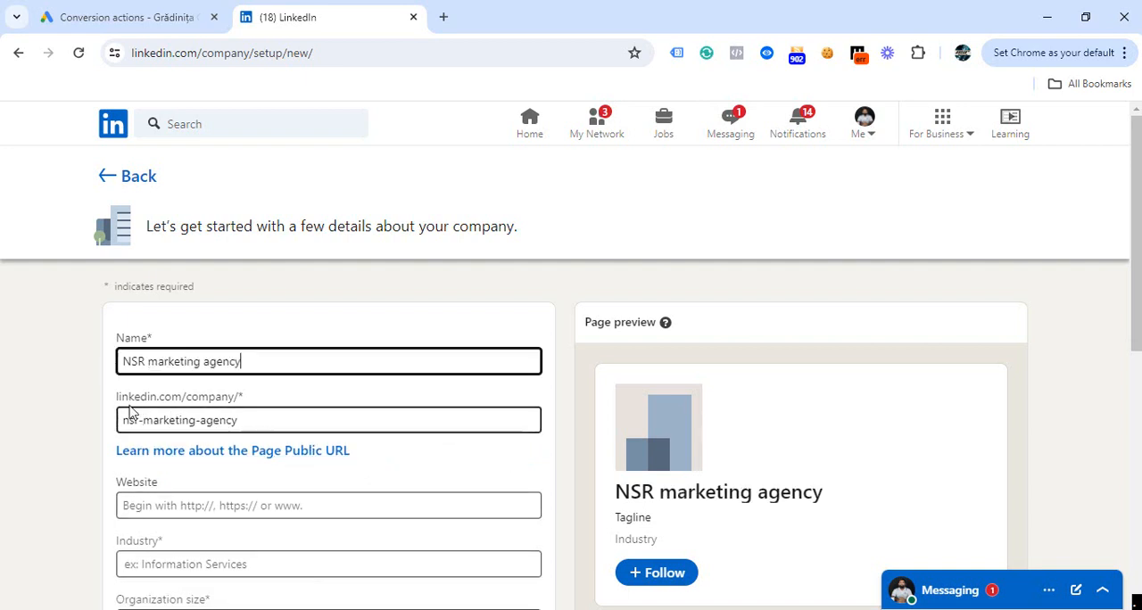
pyautogui.click(243, 420)
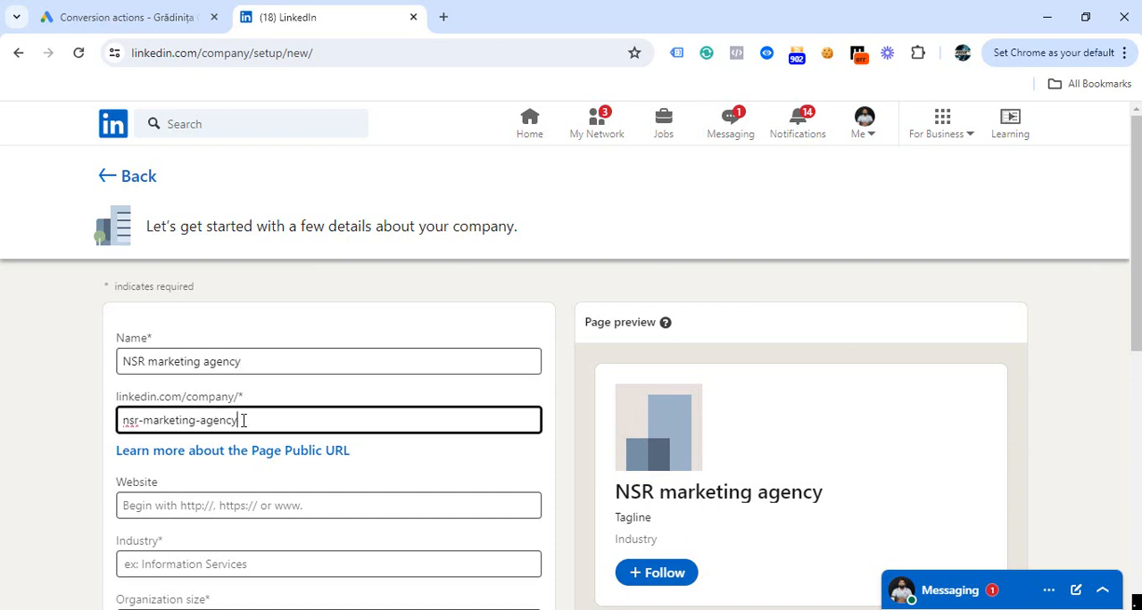
# Enter careerbd.info as the company's website.
pyautogui.scroll(-3, 171, 255)
pyautogui.click(171, 256)
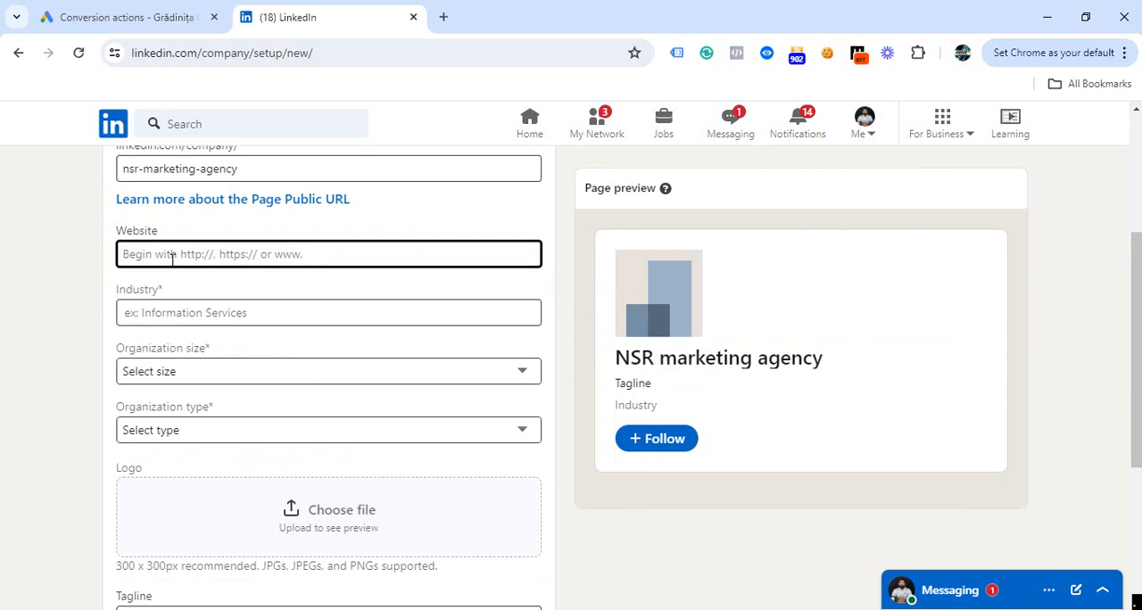
pyautogui.write('car')
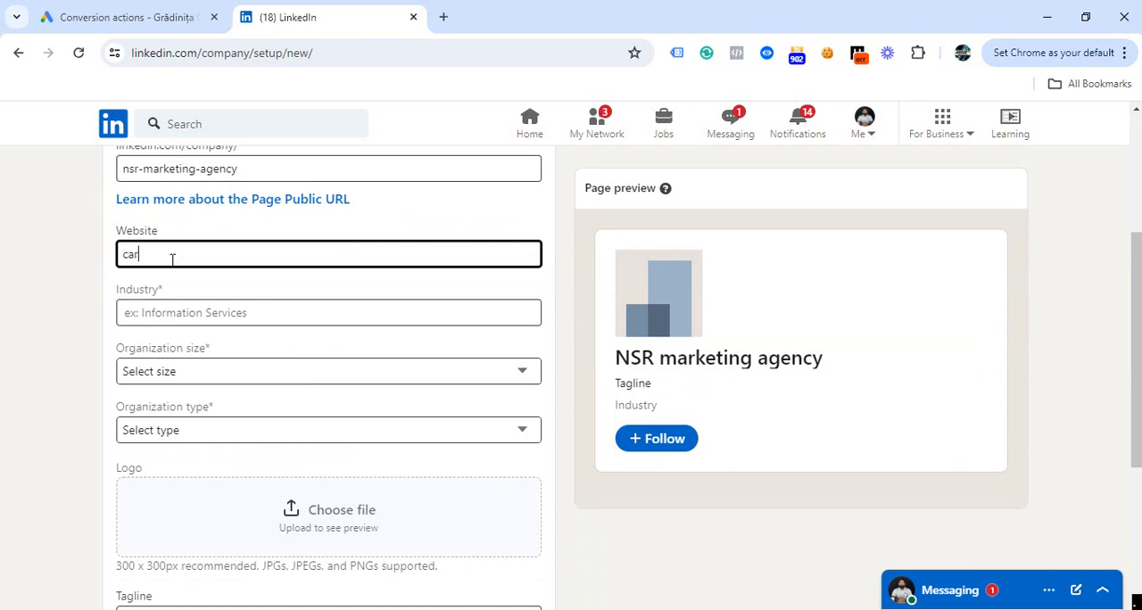
pyautogui.write('eerbd.info')
# Set the company's industry to Advertising Services.
pyautogui.click(183, 313)
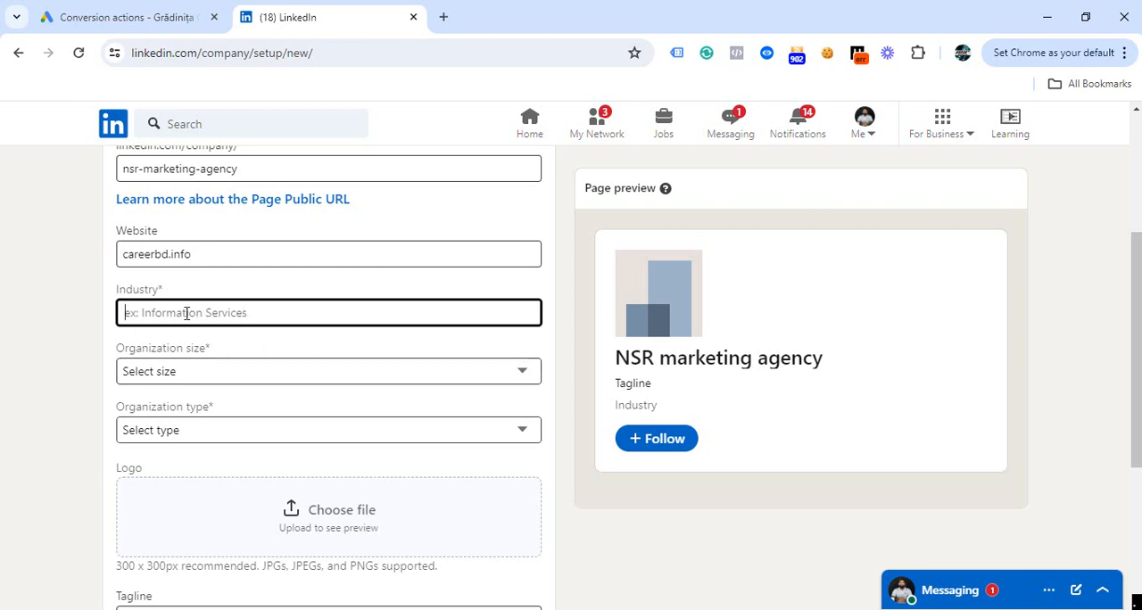
pyautogui.write('adver')
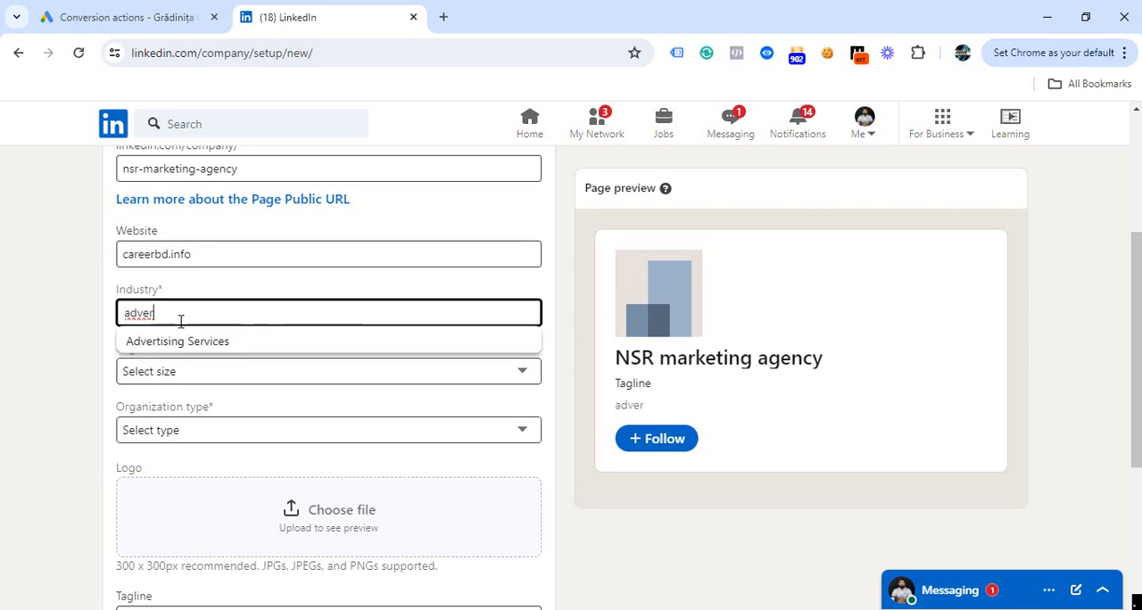
pyautogui.click(181, 352)
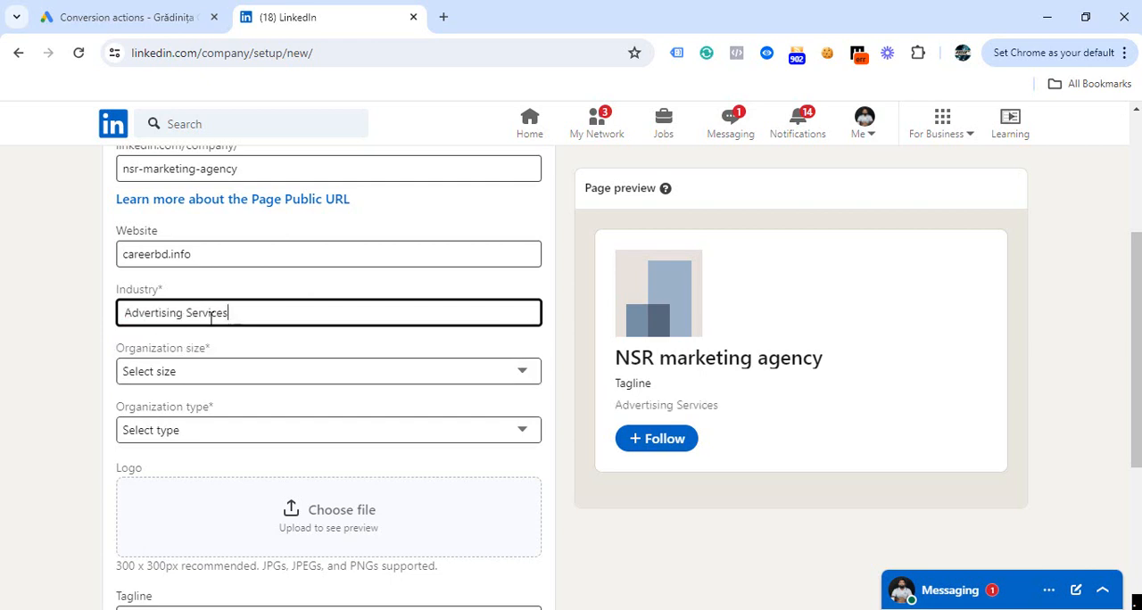
# Set the organization size to 2–10 employees and the organization type to Self-employed.
pyautogui.click(182, 373)
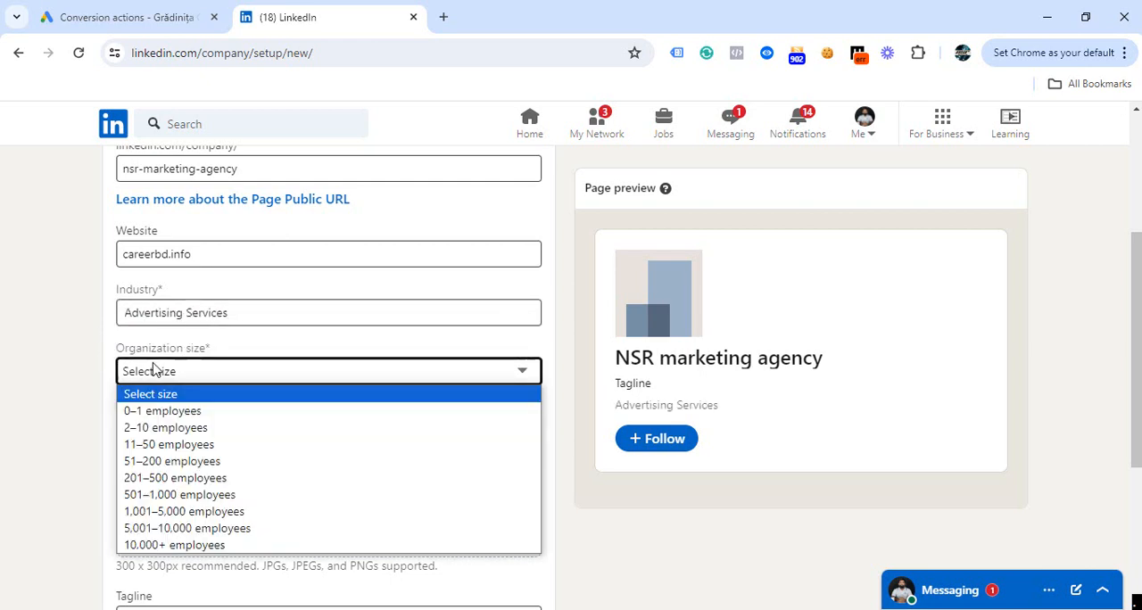
pyautogui.click(140, 428)
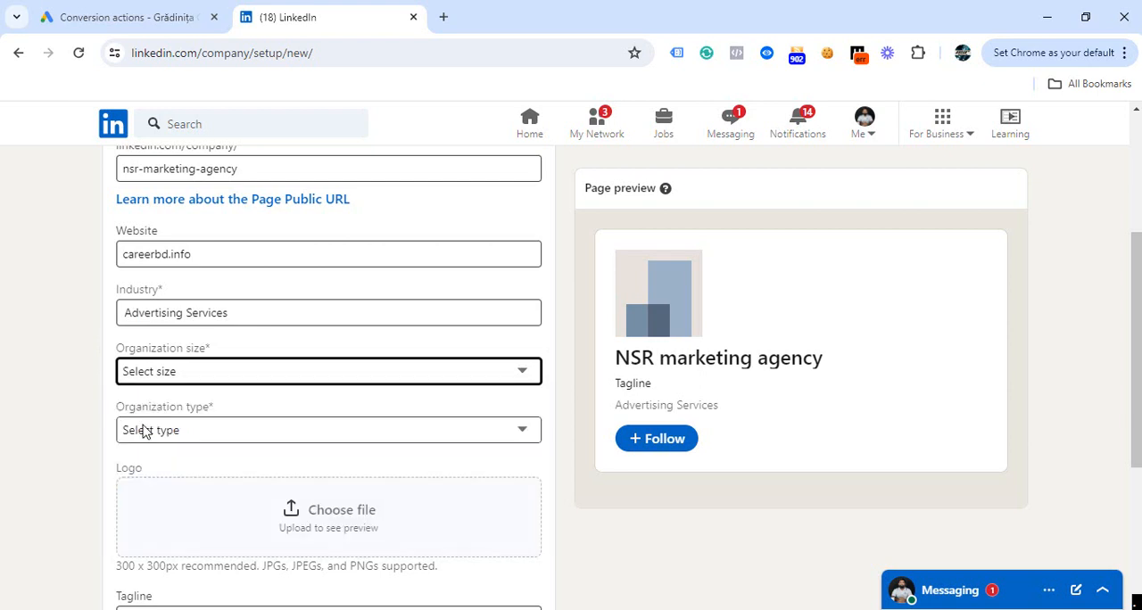
pyautogui.click(205, 434)
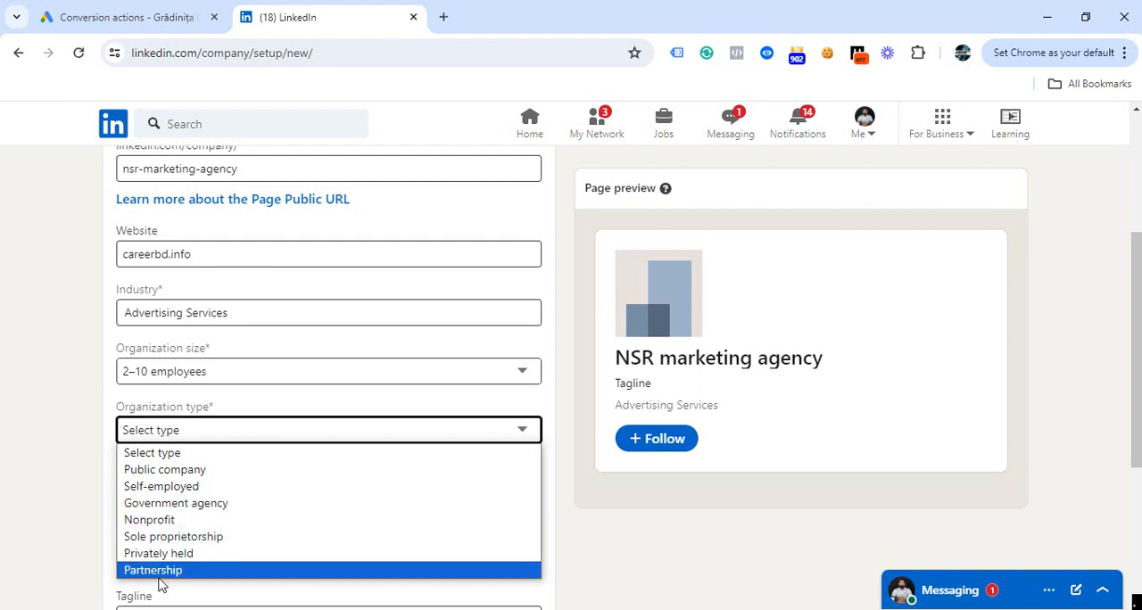
pyautogui.click(161, 489)
pyautogui.scroll(-3, 308, 279)
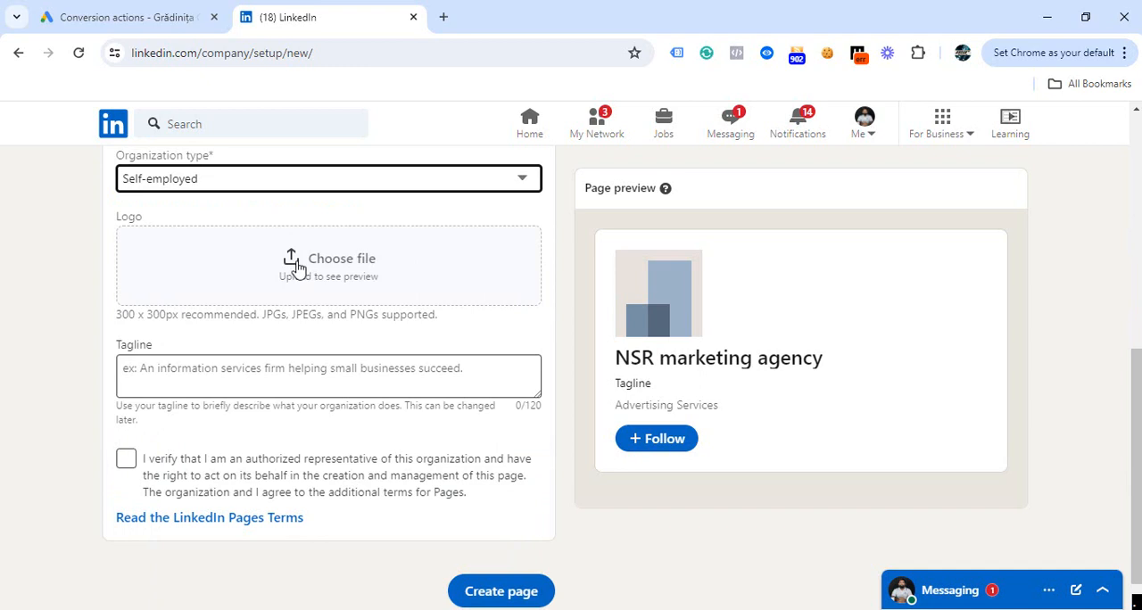
pyautogui.click(295, 266)
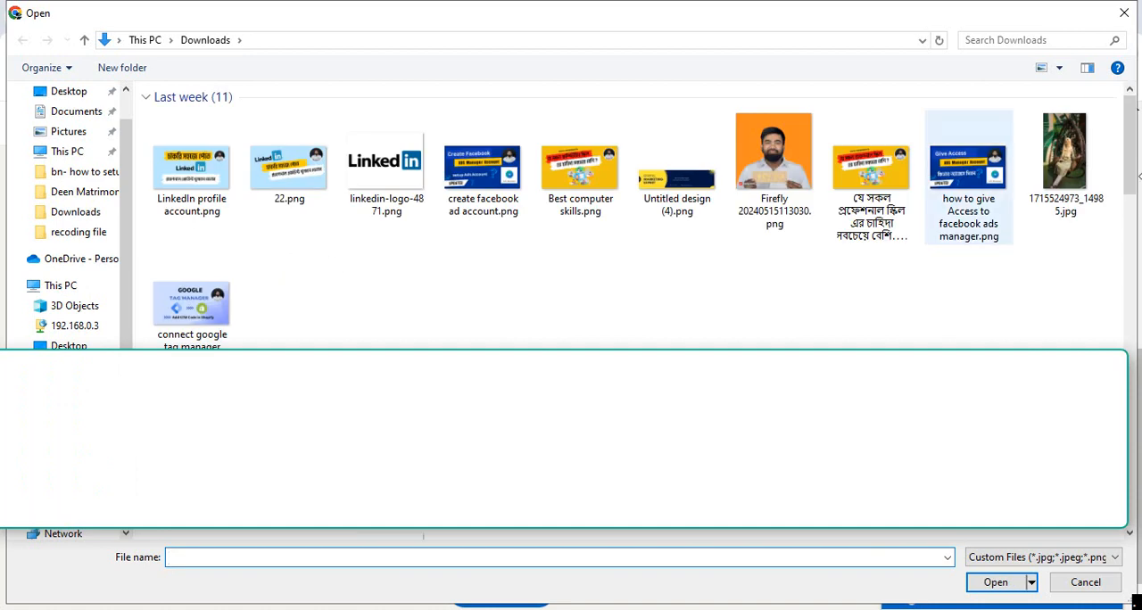
pyautogui.scroll(-5, 383, 259)
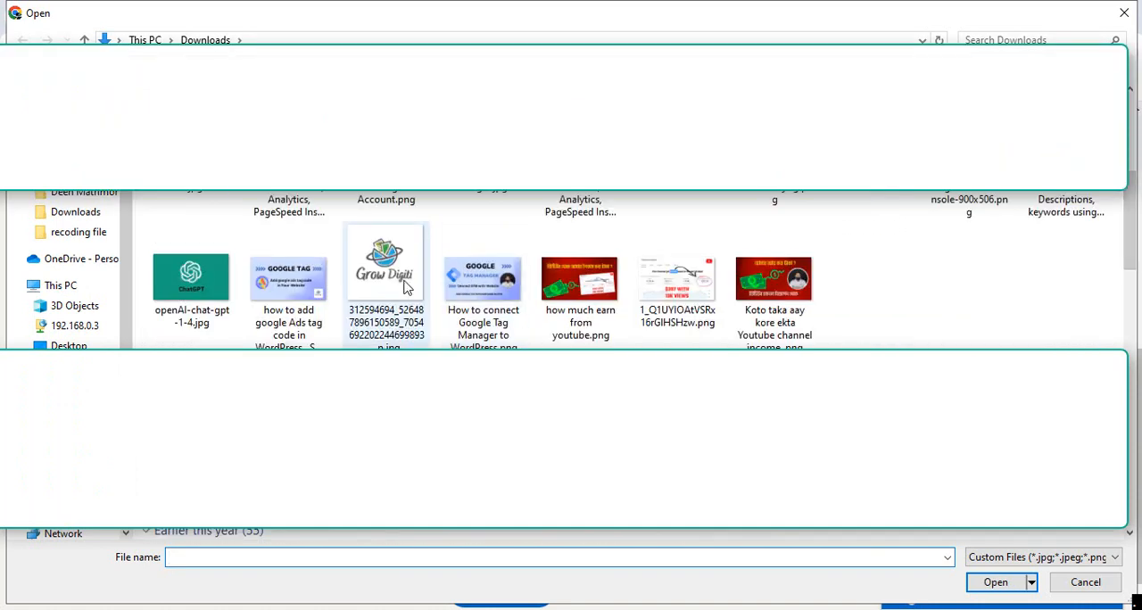
pyautogui.click(384, 254)
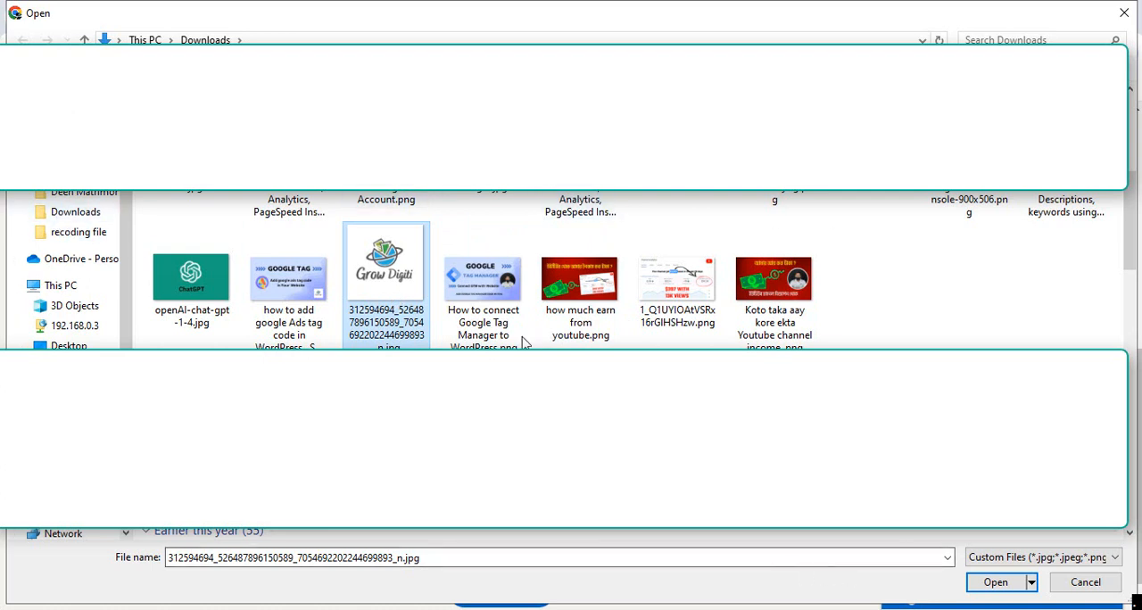
pyautogui.click(986, 584)
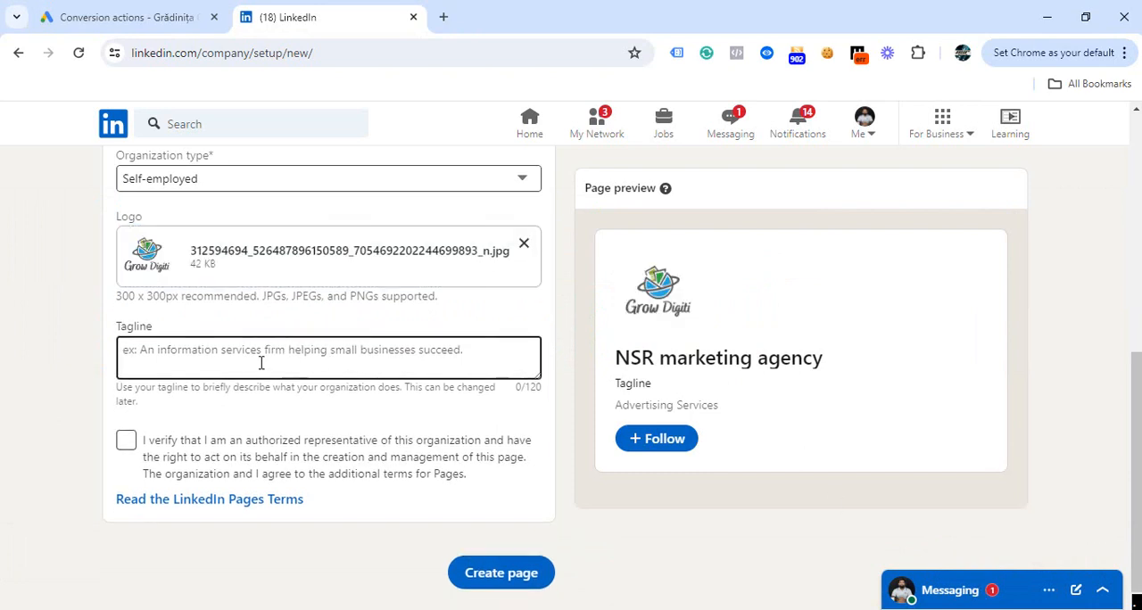
# Enter the tagline "we digital marketing agency", fixing the misspelled last word with the suggested correction.
pyautogui.click(189, 354)
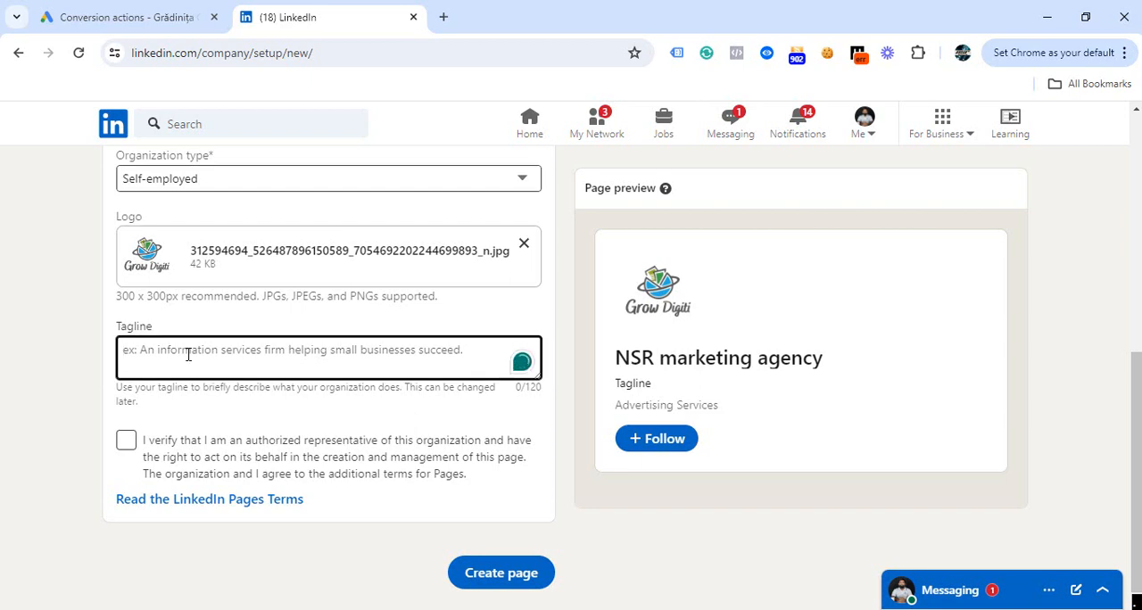
pyautogui.write('we digit')
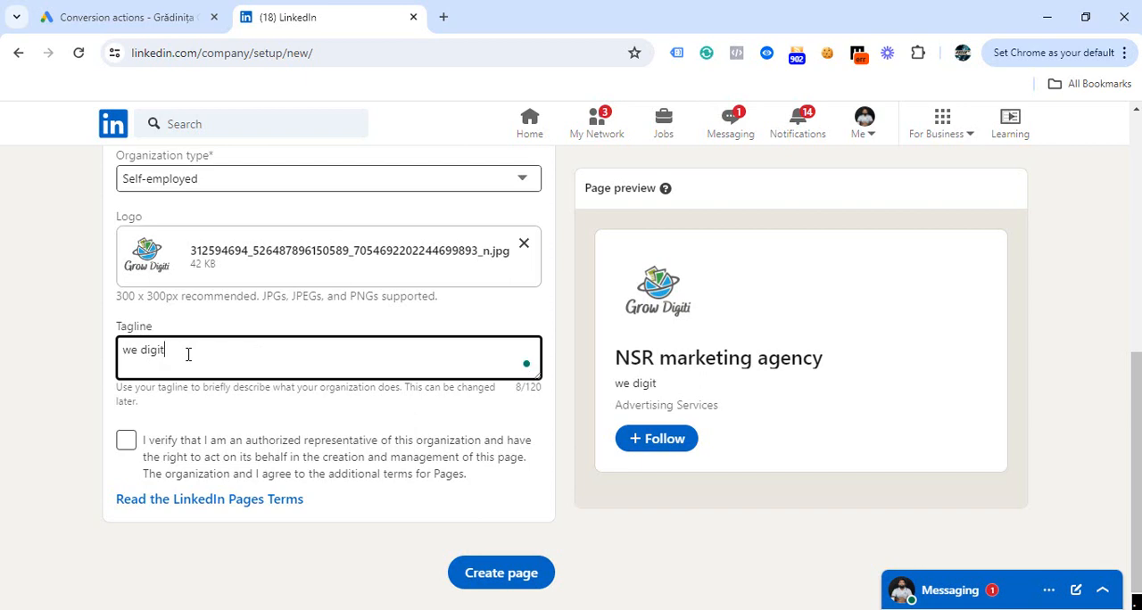
pyautogui.write('al marketing agencey')
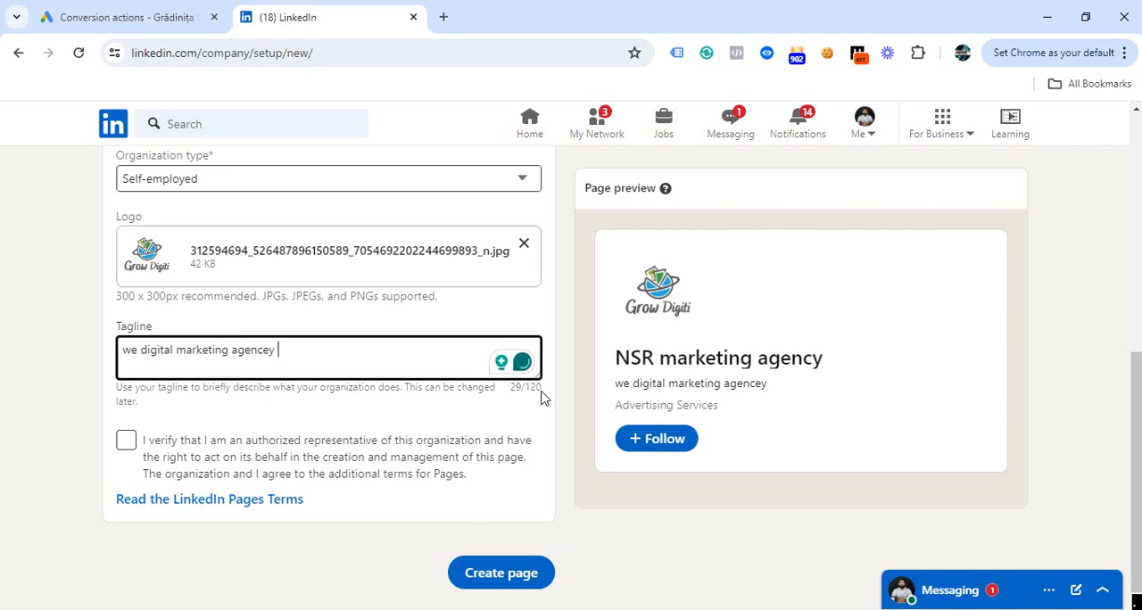
pyautogui.rightClick(253, 355)
pyautogui.click(264, 401)
pyautogui.click(264, 400)
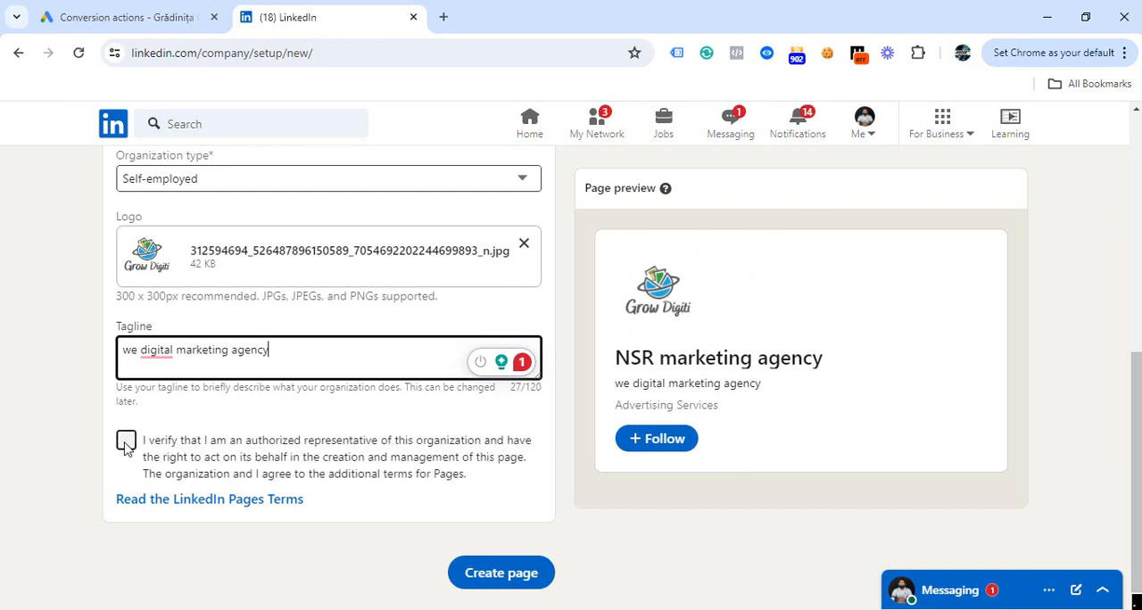
# Confirm being an authorized representative of the organization and create the page.
pyautogui.click(126, 441)
pyautogui.scroll(3, 332, 355)
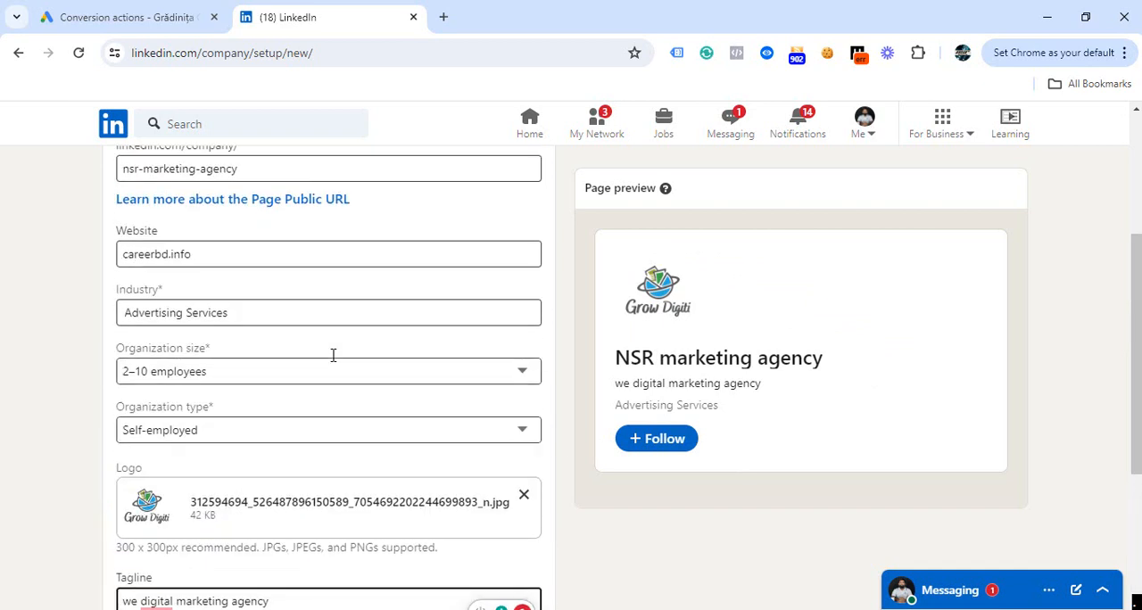
pyautogui.scroll(-3, 337, 363)
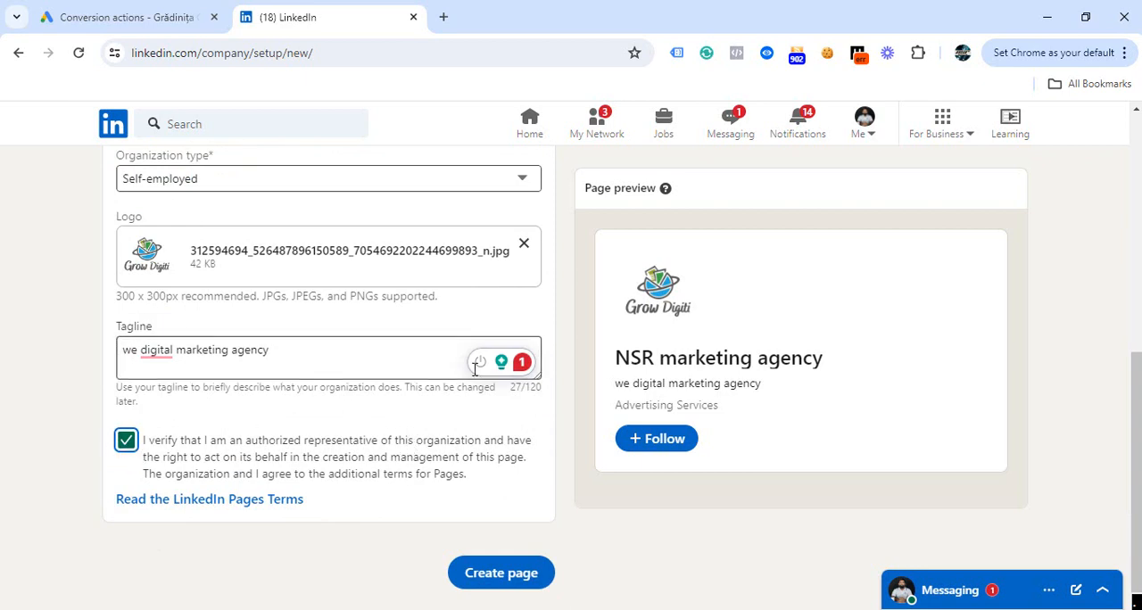
pyautogui.click(501, 573)
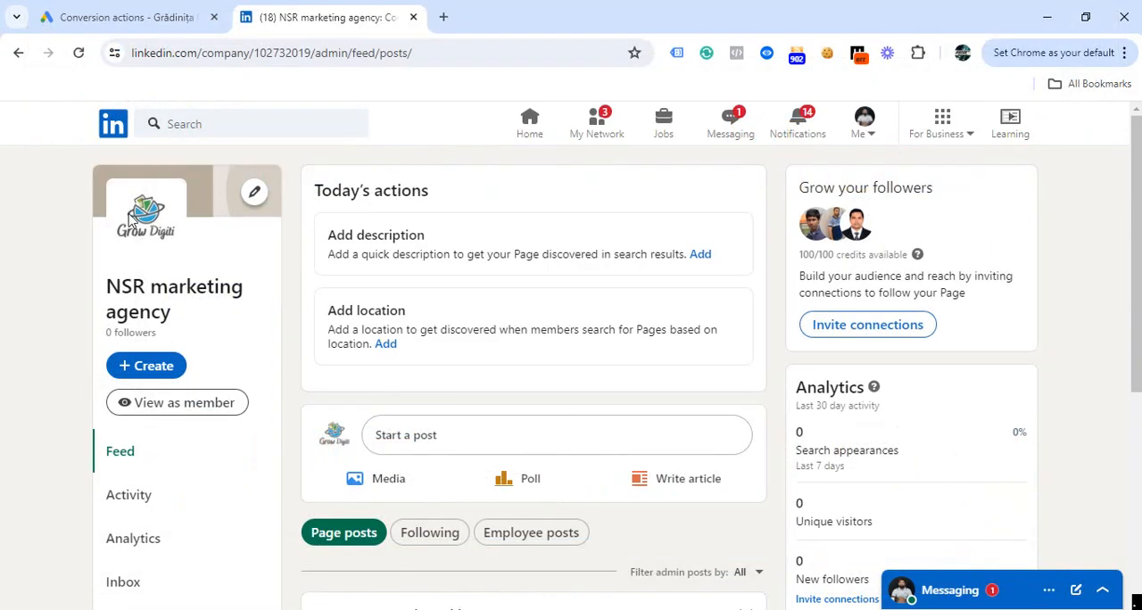
# Look at the cover image upload option and open the page's description editor to review the Overview details.
pyautogui.click(253, 196)
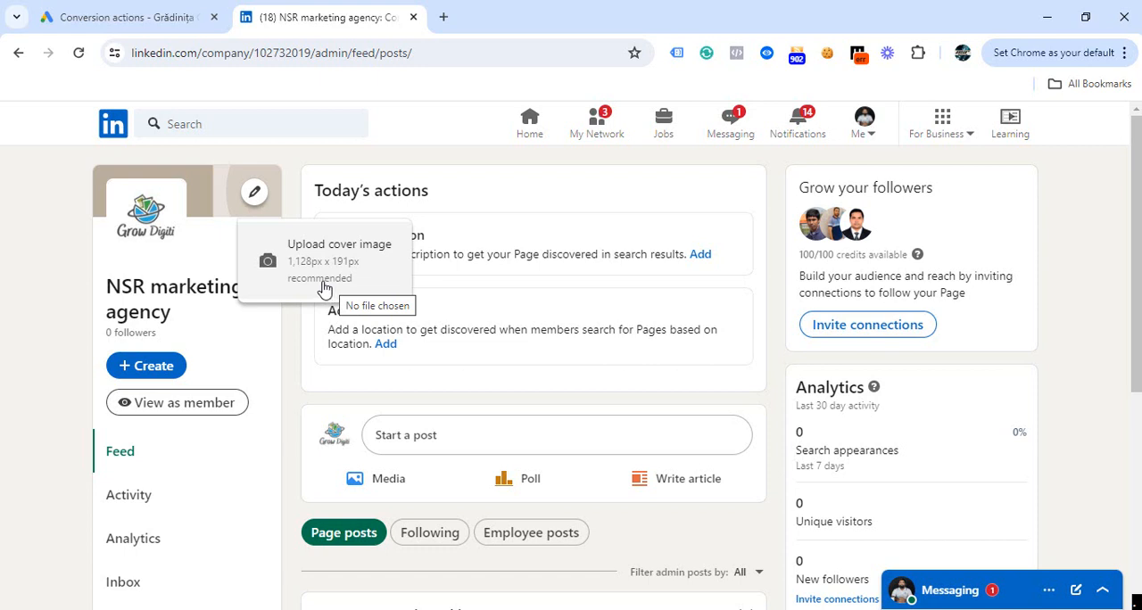
pyautogui.click(491, 304)
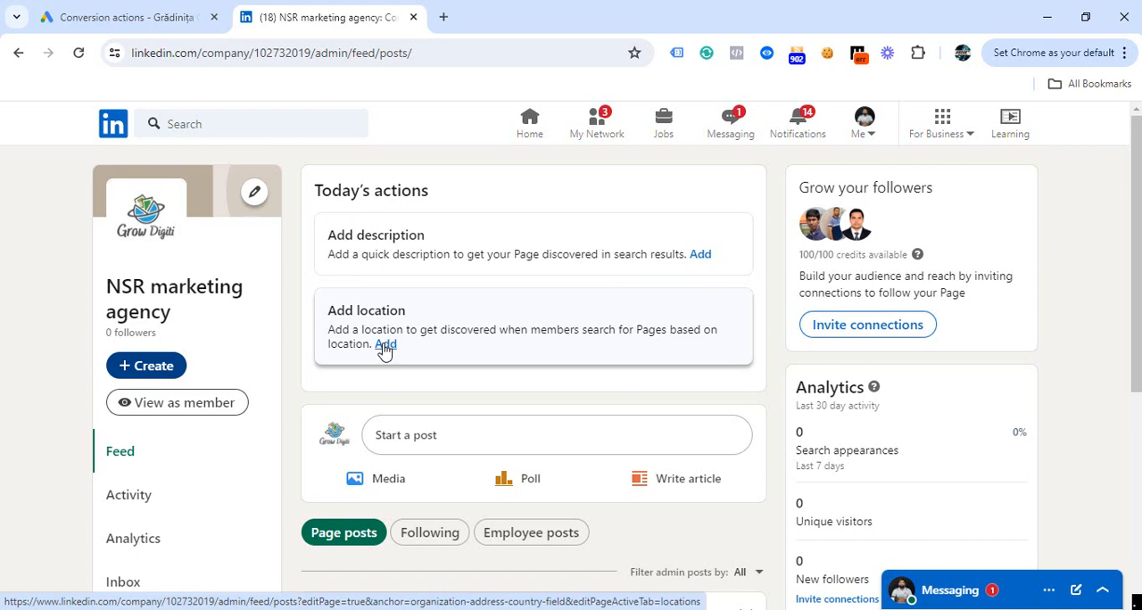
pyautogui.click(703, 256)
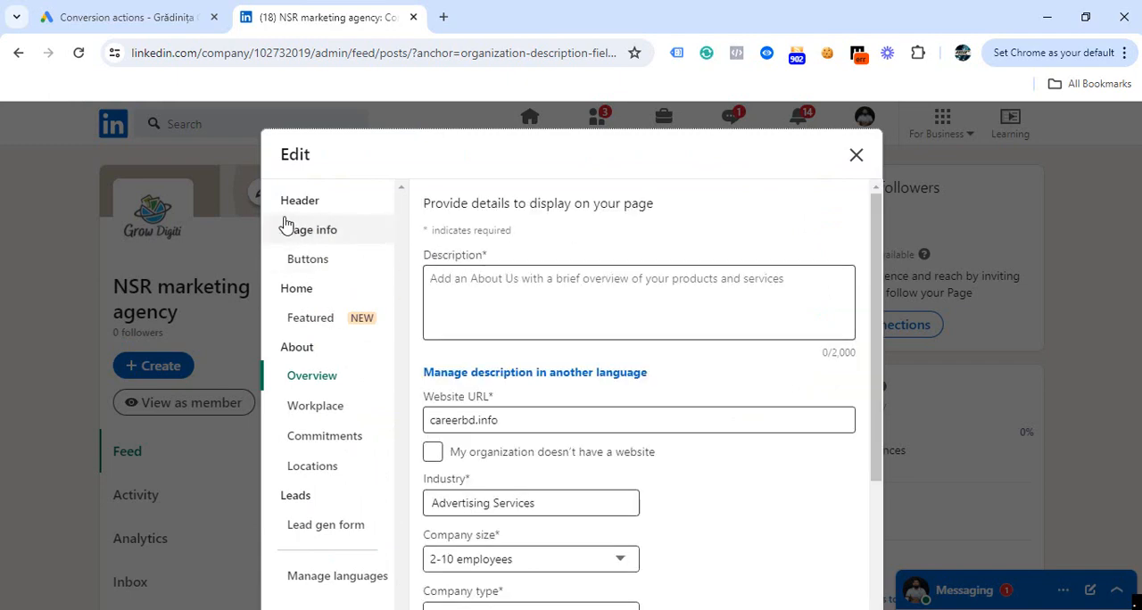
pyautogui.scroll(-1, 877, 308)
pyautogui.scroll(-2, 881, 276)
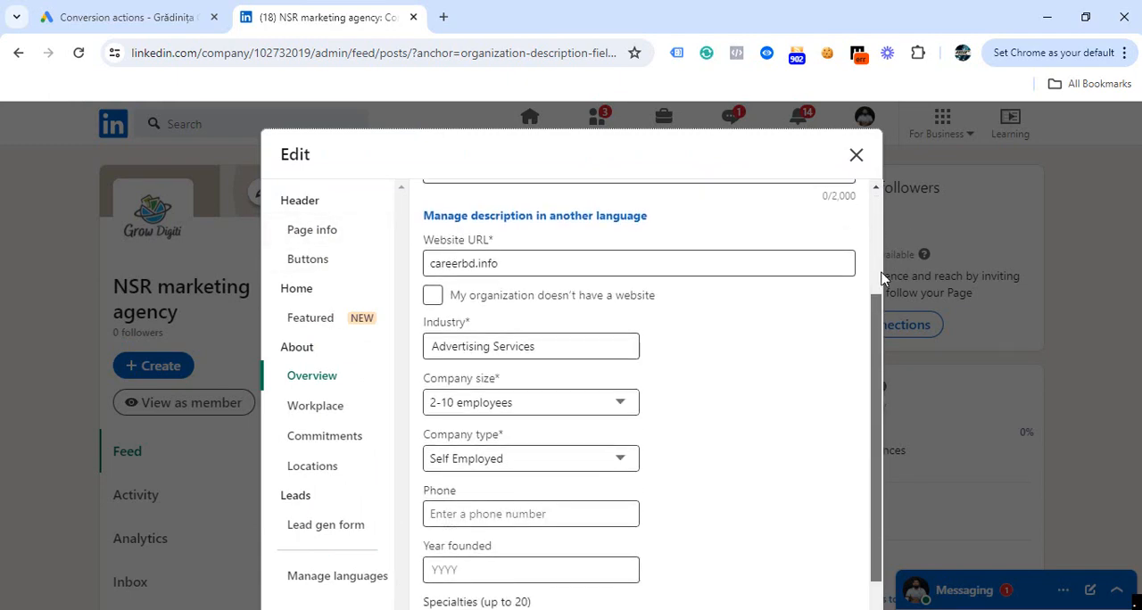
pyautogui.scroll(2, 882, 276)
# Review the Page info section, including the logo, name, public URL, tagline and Premium offer.
pyautogui.click(322, 238)
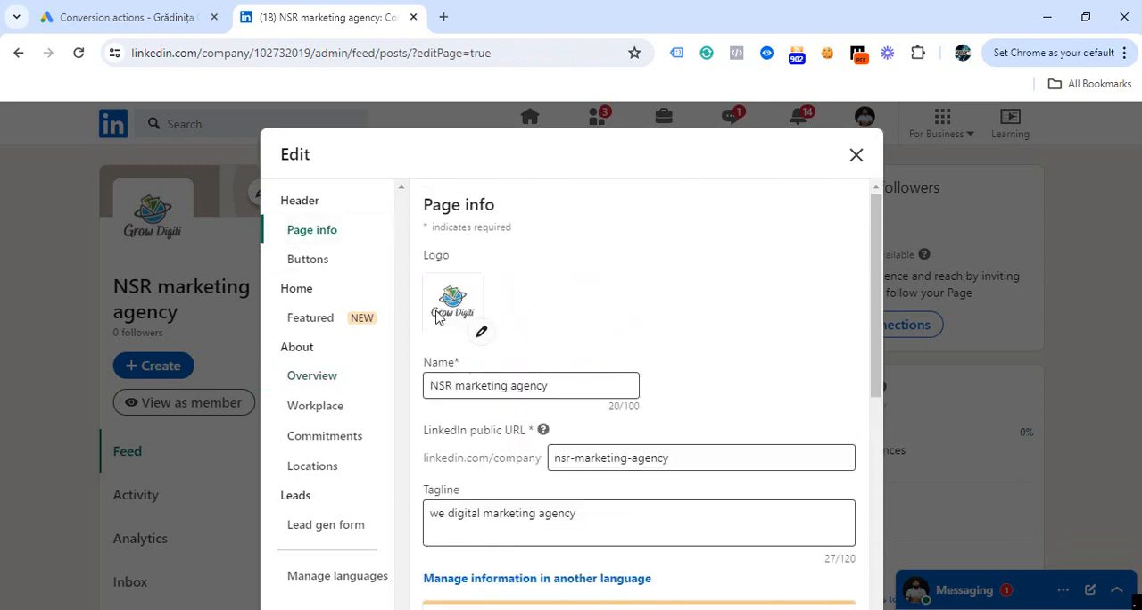
pyautogui.scroll(-3, 571, 486)
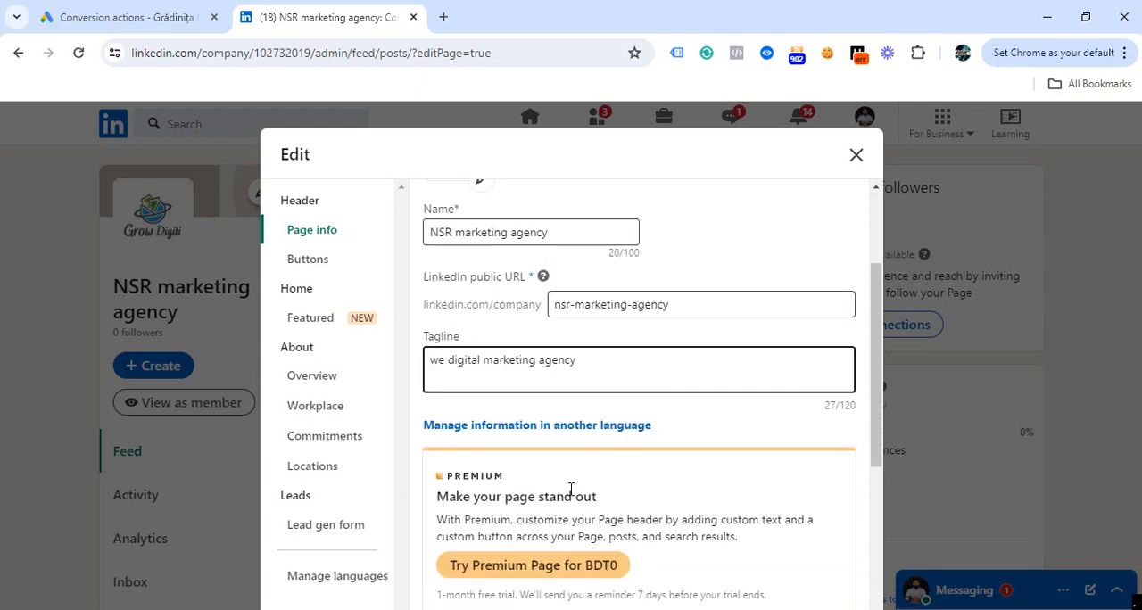
pyautogui.scroll(-3, 538, 480)
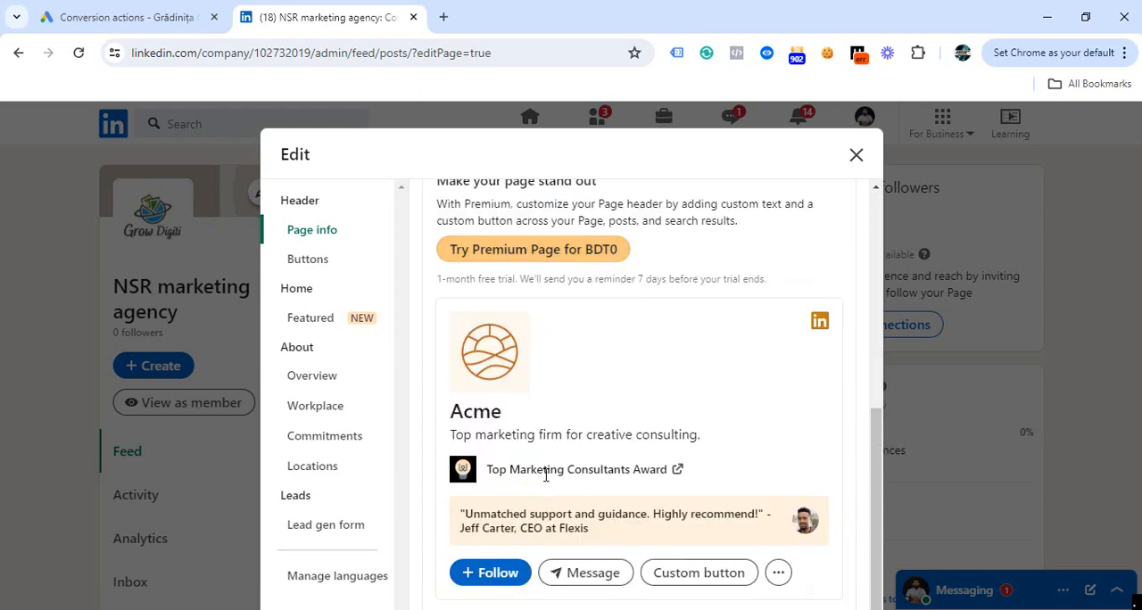
pyautogui.scroll(6, 535, 472)
# Review the page's Buttons settings and choose Visit website as the custom button's name.
pyautogui.click(309, 261)
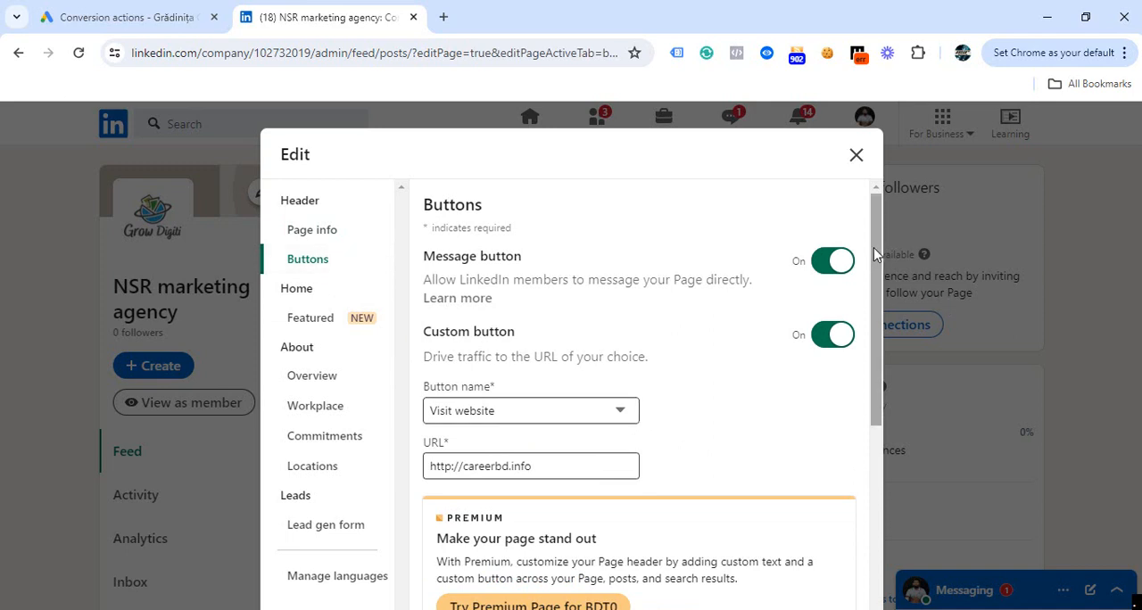
pyautogui.moveTo(874, 262); pyautogui.dragTo(875, 288)
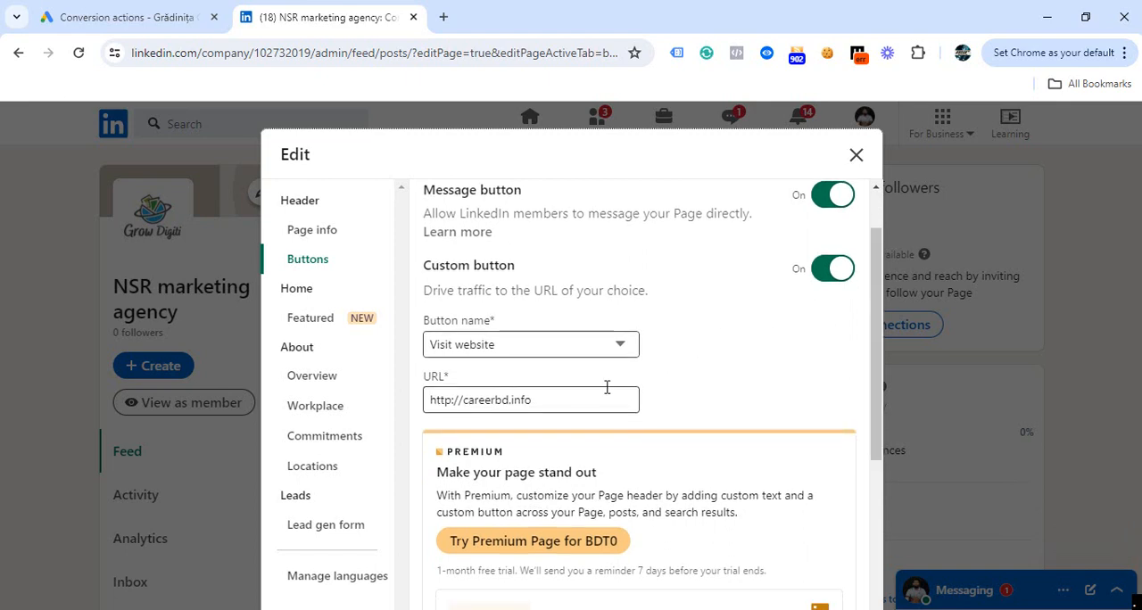
pyautogui.click(630, 347)
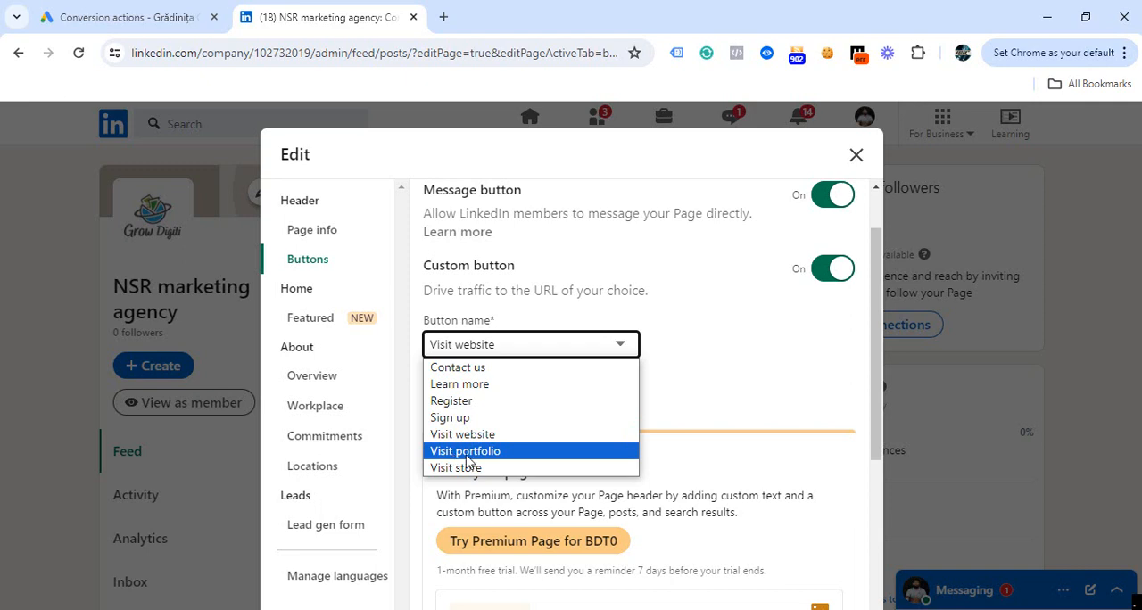
pyautogui.click(459, 435)
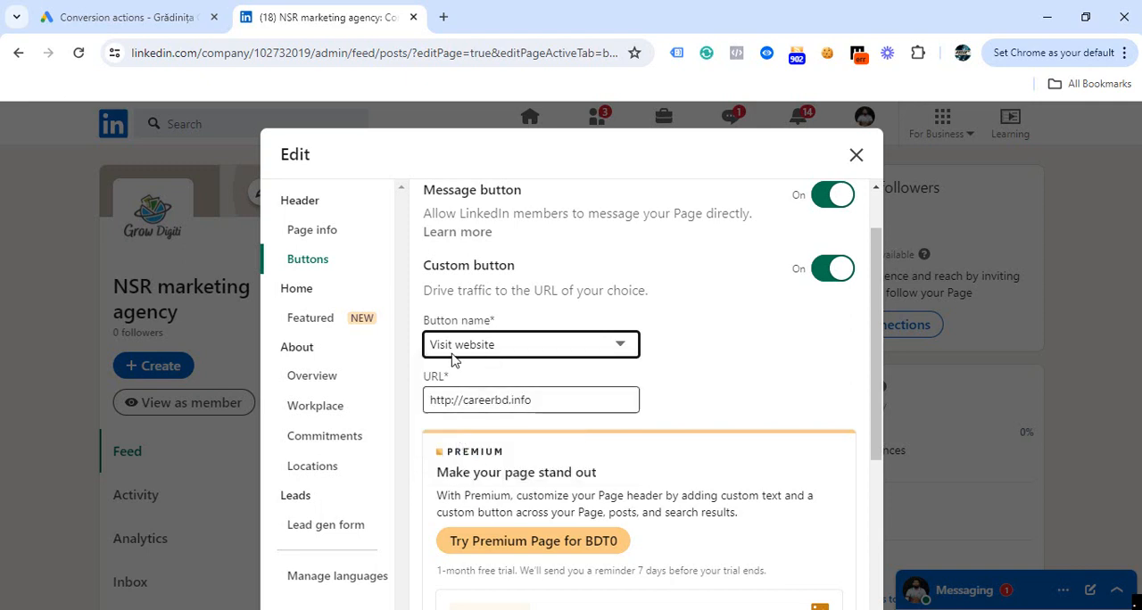
# Examine the Featured section and the Overview fields for description, website, company type, phone and year founded.
pyautogui.click(304, 323)
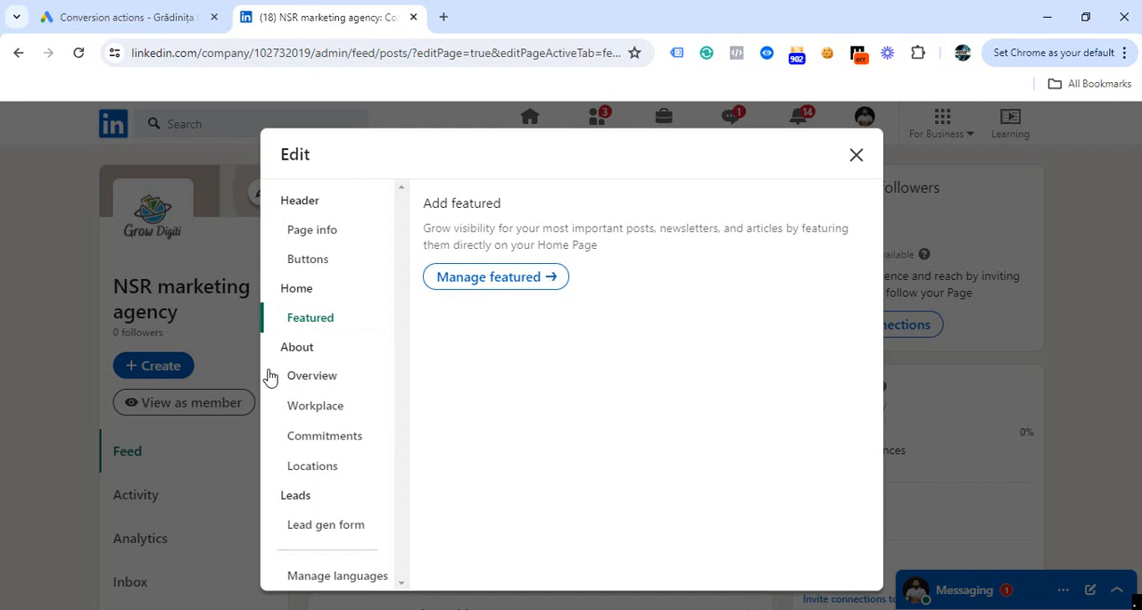
pyautogui.click(310, 382)
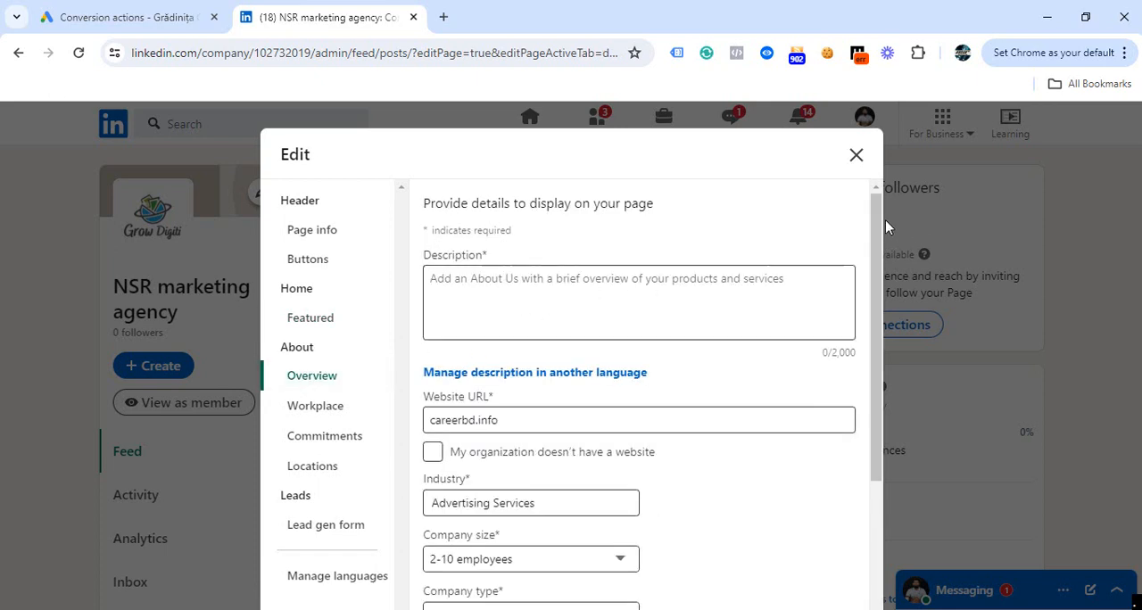
pyautogui.moveTo(882, 224)
pyautogui.mouseDown()
pyautogui.moveTo(880, 244)
pyautogui.moveTo(878, 220)
pyautogui.mouseUp()
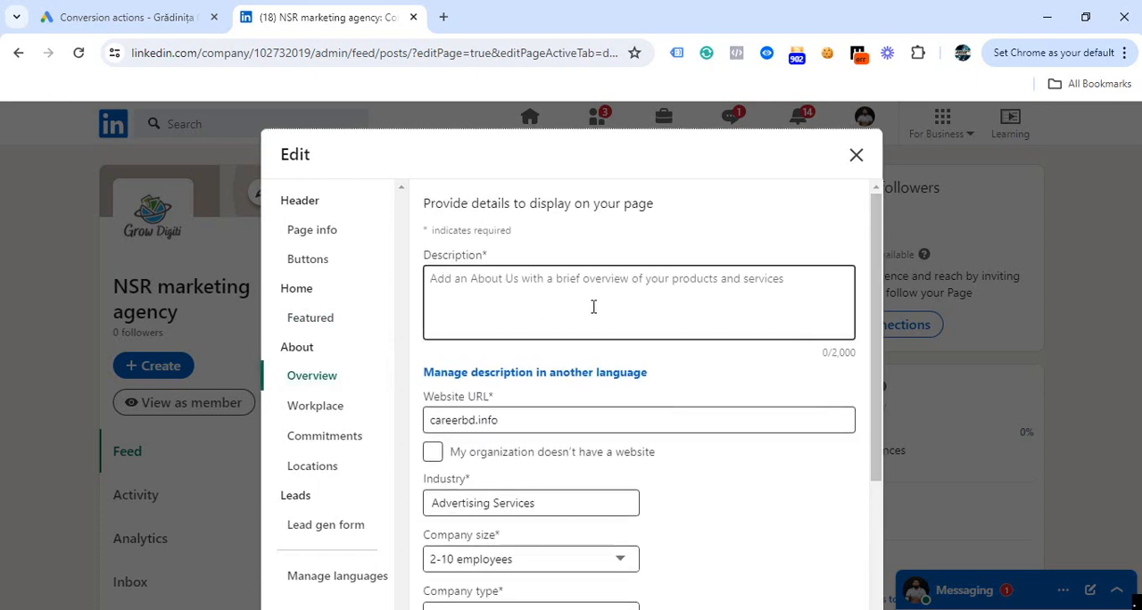
pyautogui.click(536, 300)
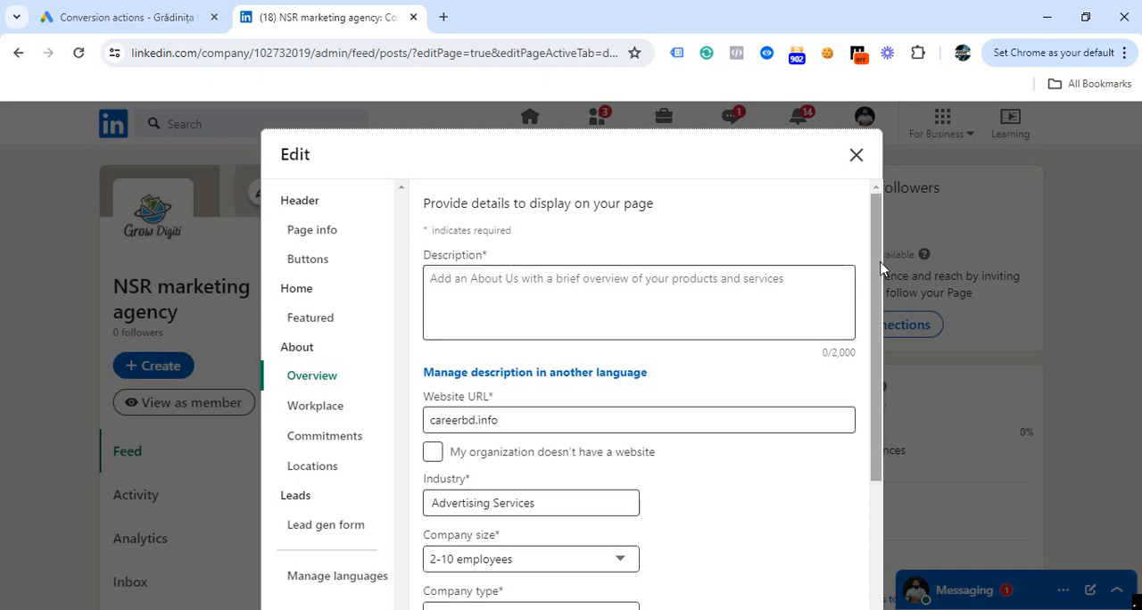
pyautogui.moveTo(882, 286); pyautogui.dragTo(900, 491)
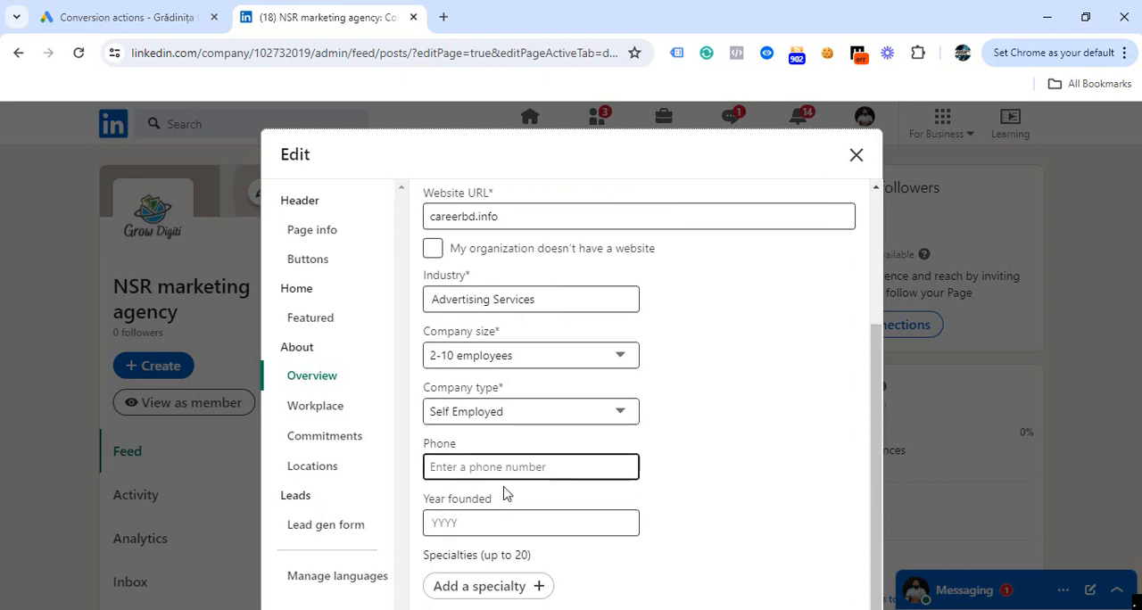
pyautogui.click(599, 522)
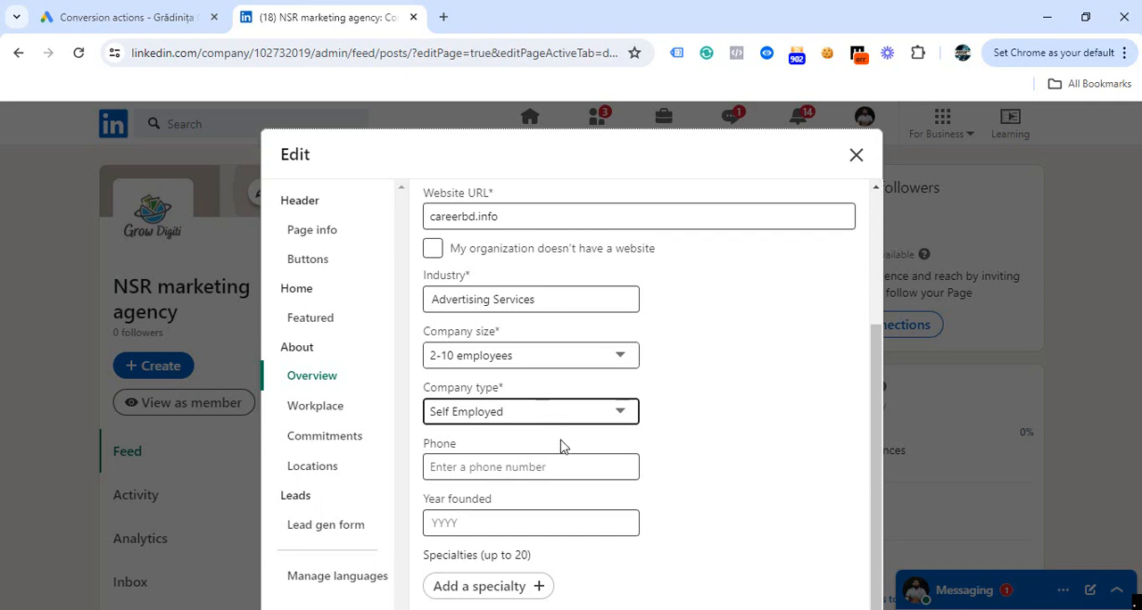
# Turn on the Workplace module to view its primary workplace policy options, and switch the module back off.
pyautogui.click(384, 415)
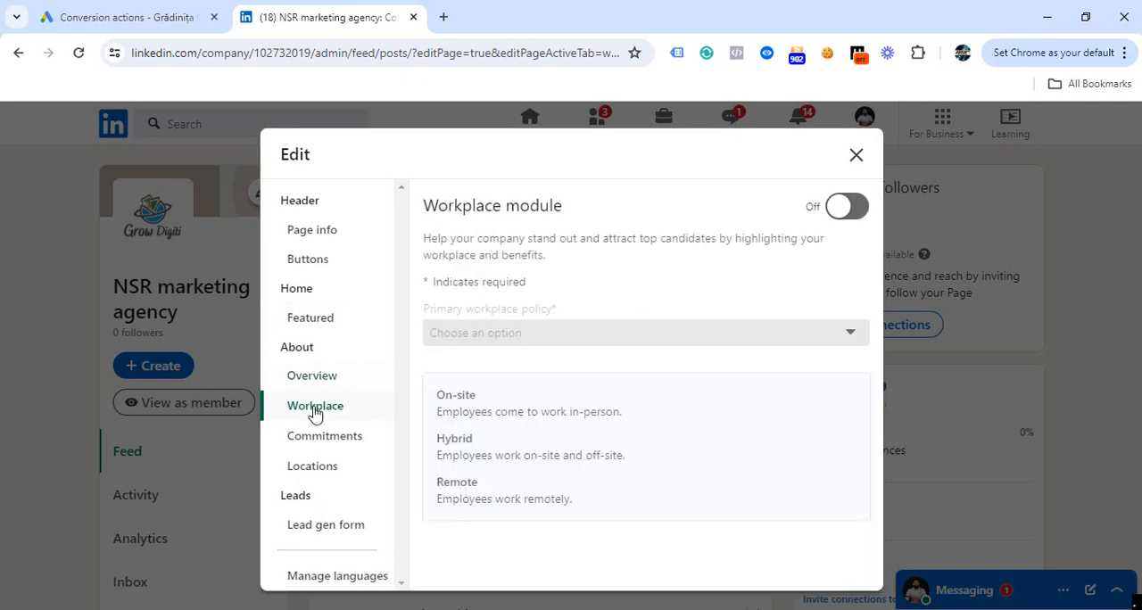
pyautogui.click(849, 209)
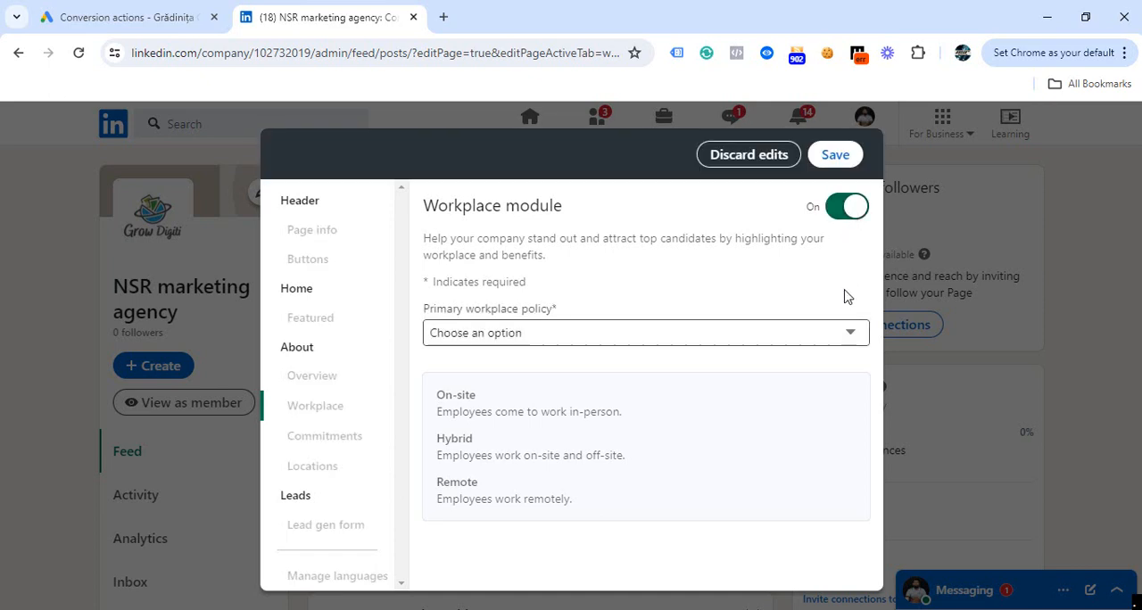
pyautogui.click(846, 335)
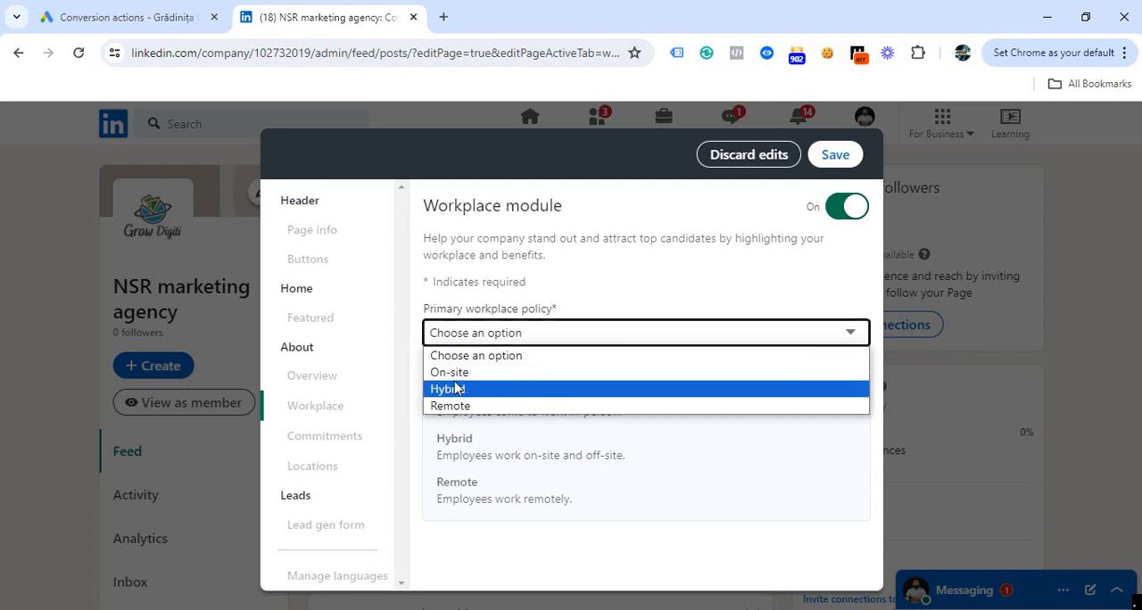
pyautogui.click(855, 212)
pyautogui.click(848, 208)
# View the Commitments guidelines and open the form for adding a page location.
pyautogui.click(325, 436)
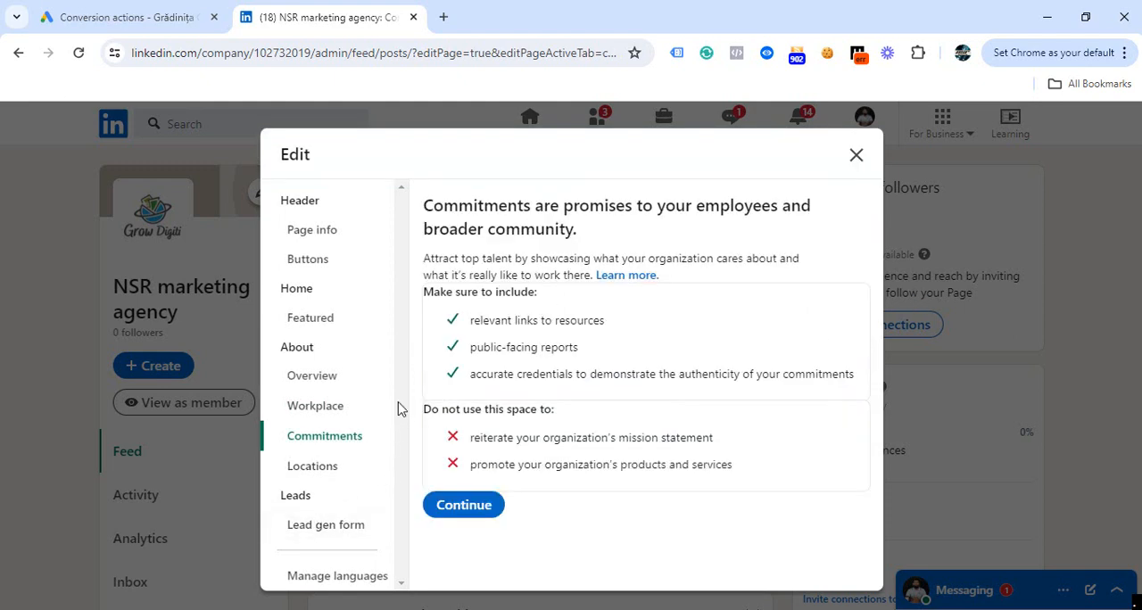
pyautogui.click(300, 475)
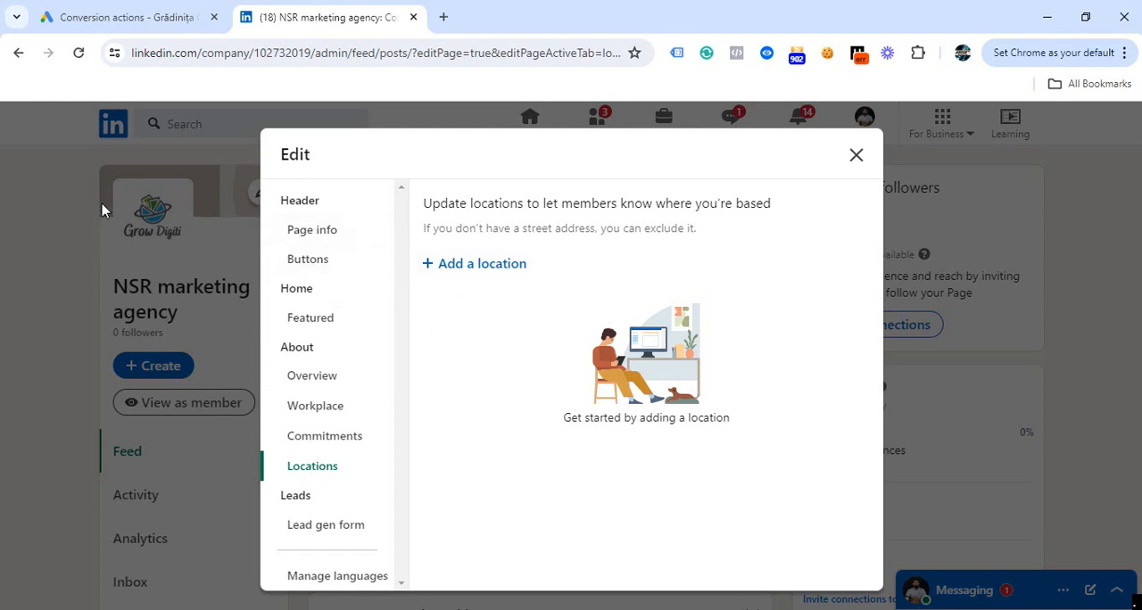
pyautogui.click(502, 267)
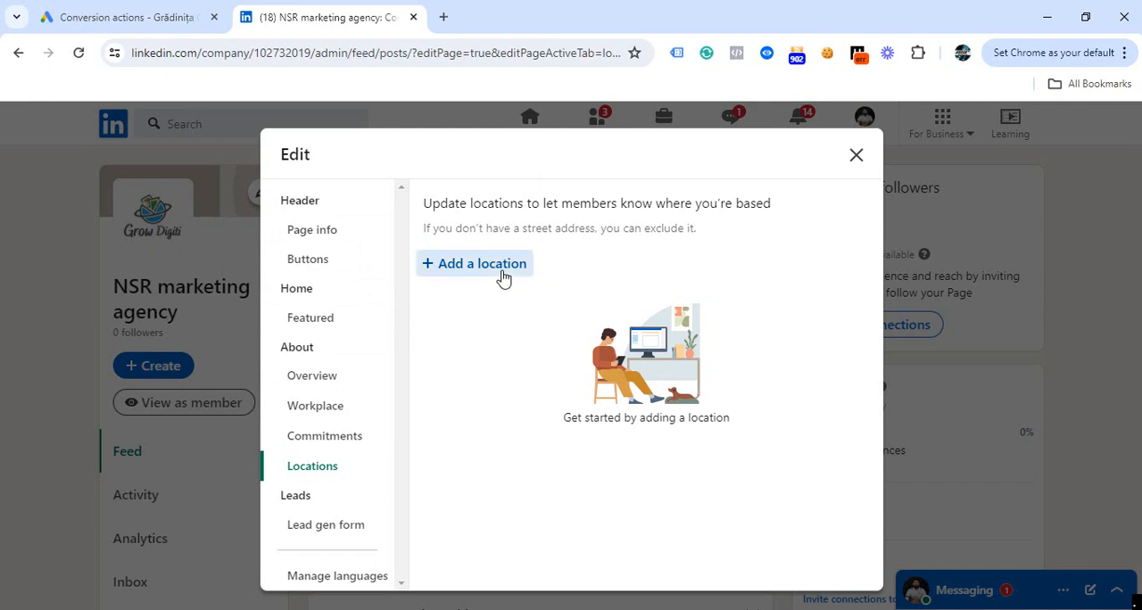
pyautogui.click(503, 279)
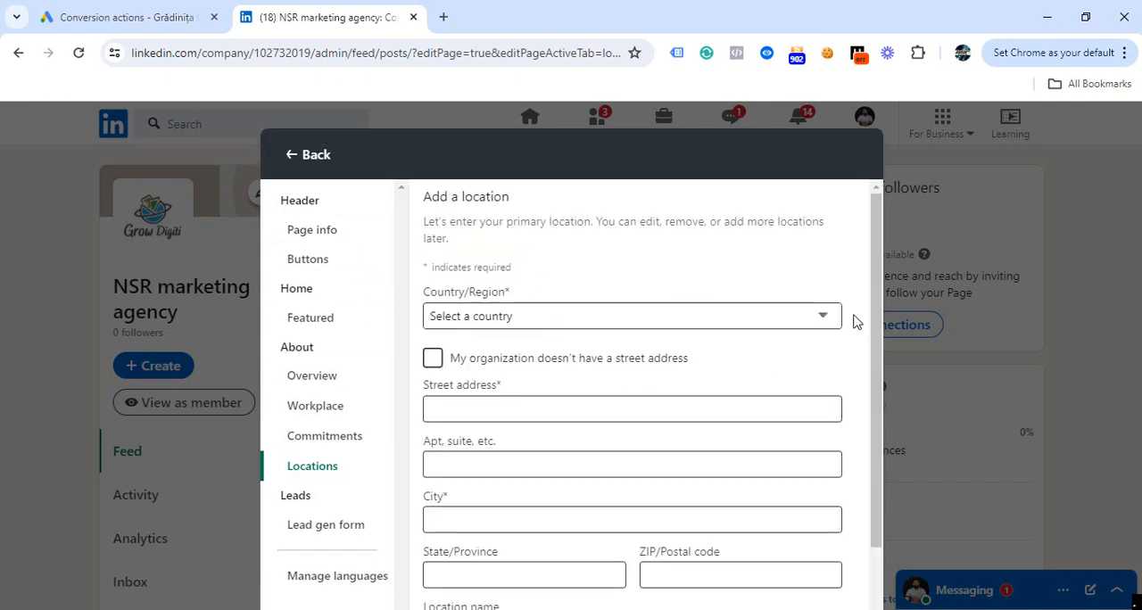
pyautogui.scroll(-1, 880, 322)
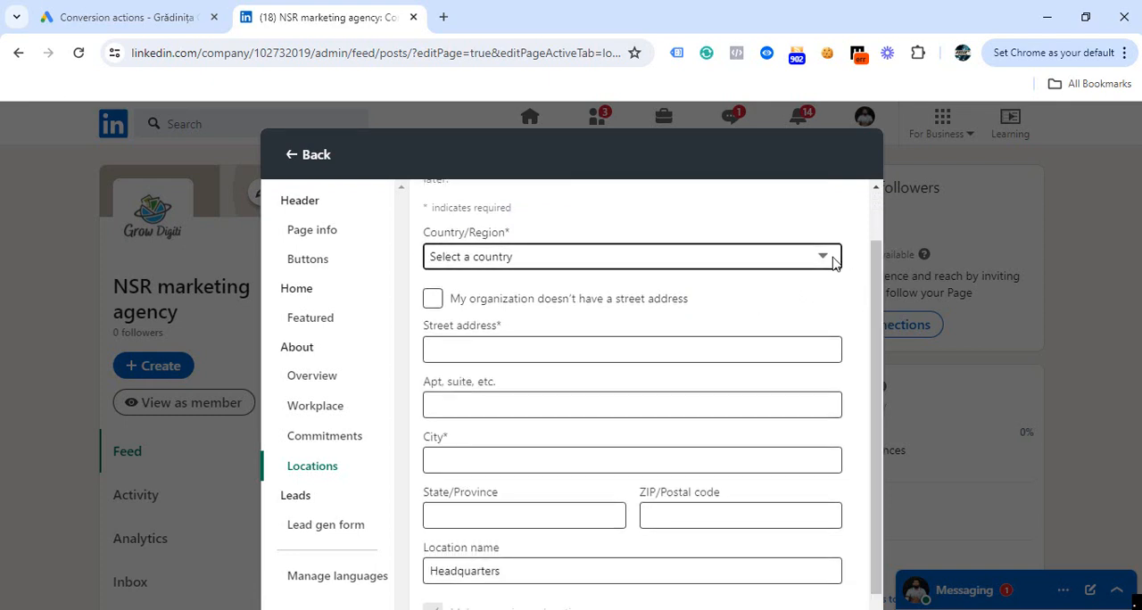
# Select Bangladesh as the location's country, look over the address fields, and discard the location edits.
pyautogui.click(833, 259)
pyautogui.click(833, 259)
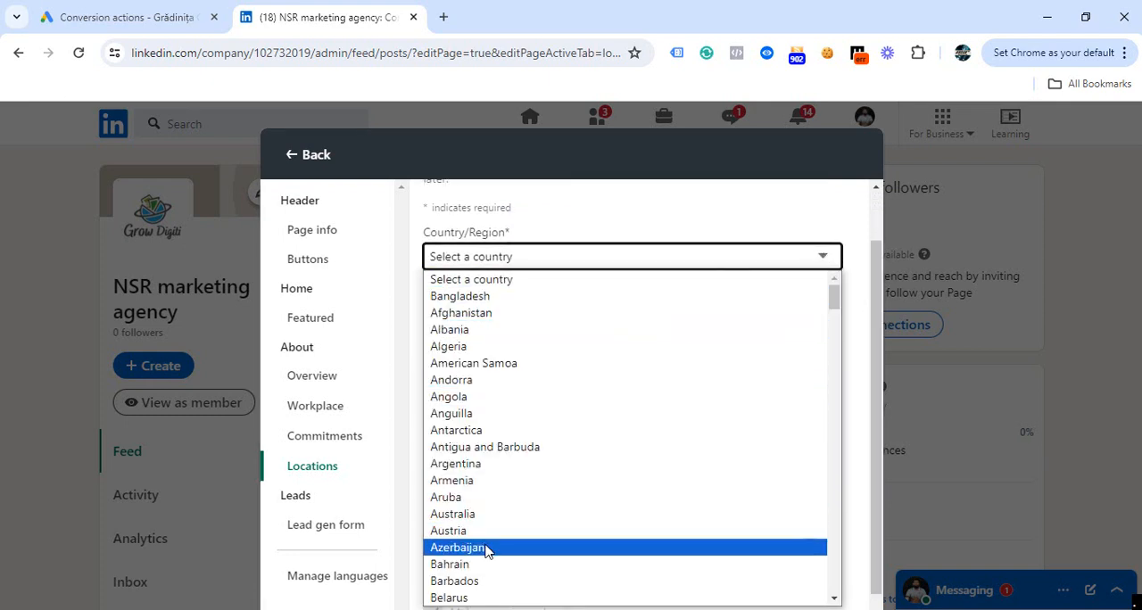
pyautogui.press('Escape')
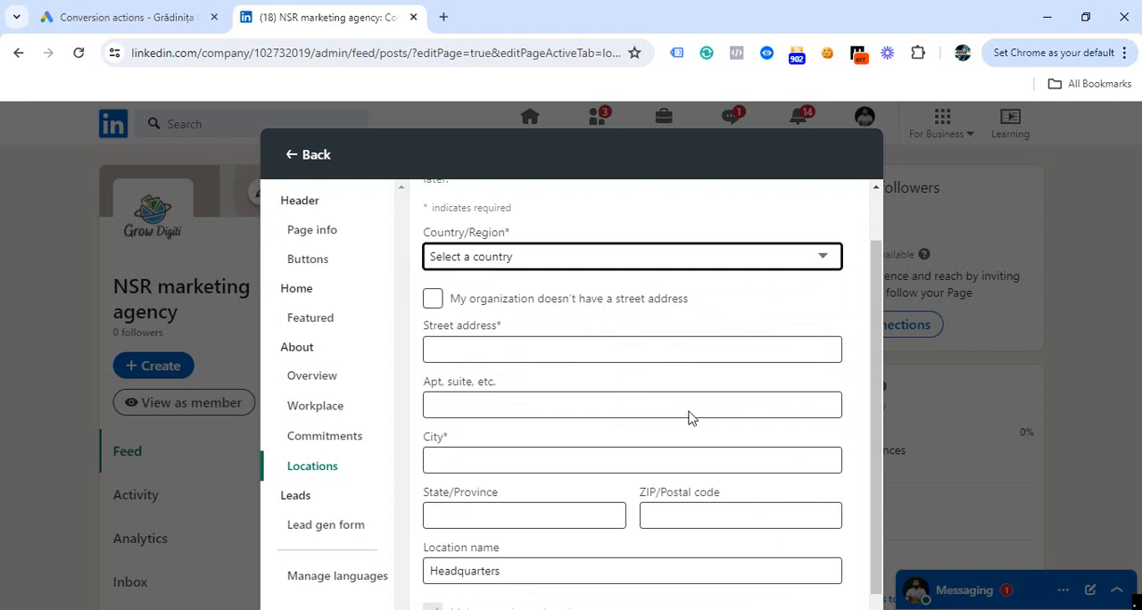
pyautogui.click(448, 450)
pyautogui.moveTo(879, 358); pyautogui.dragTo(881, 386)
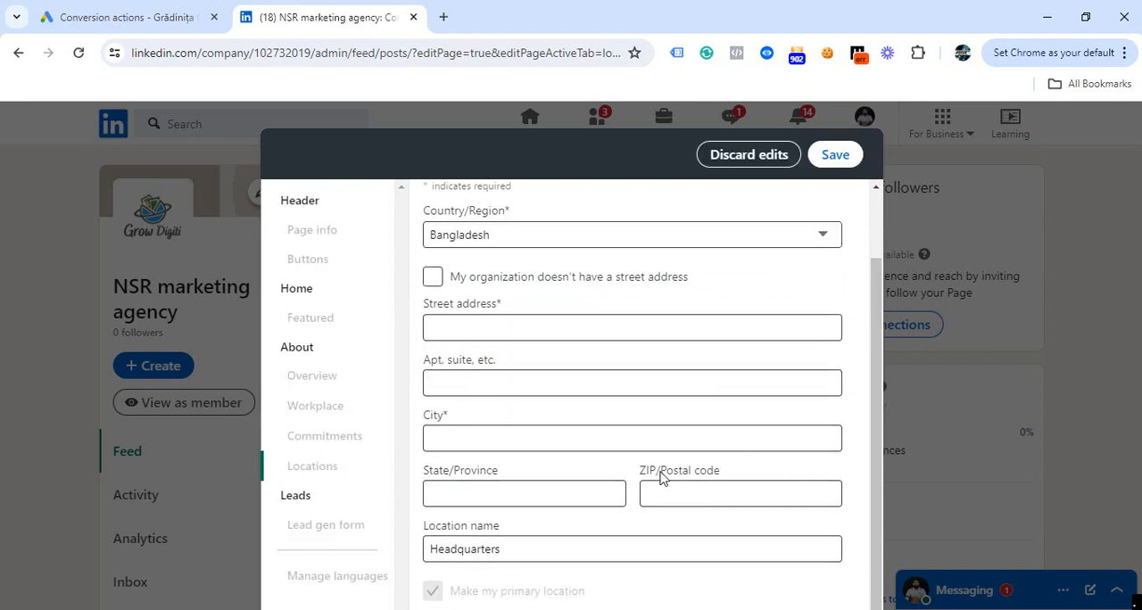
pyautogui.click(681, 491)
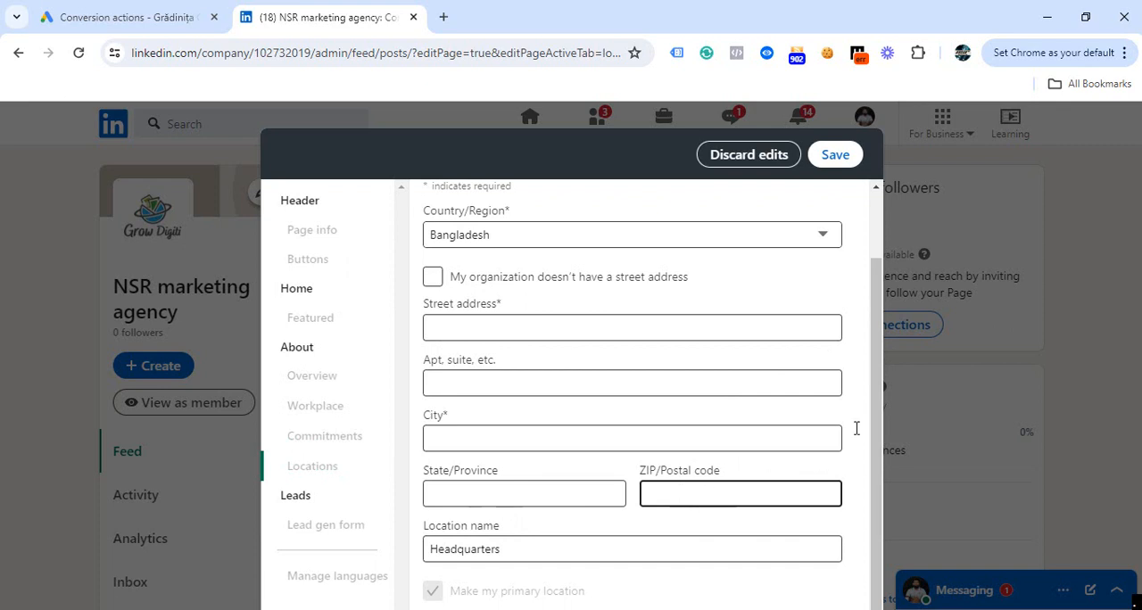
pyautogui.click(460, 549)
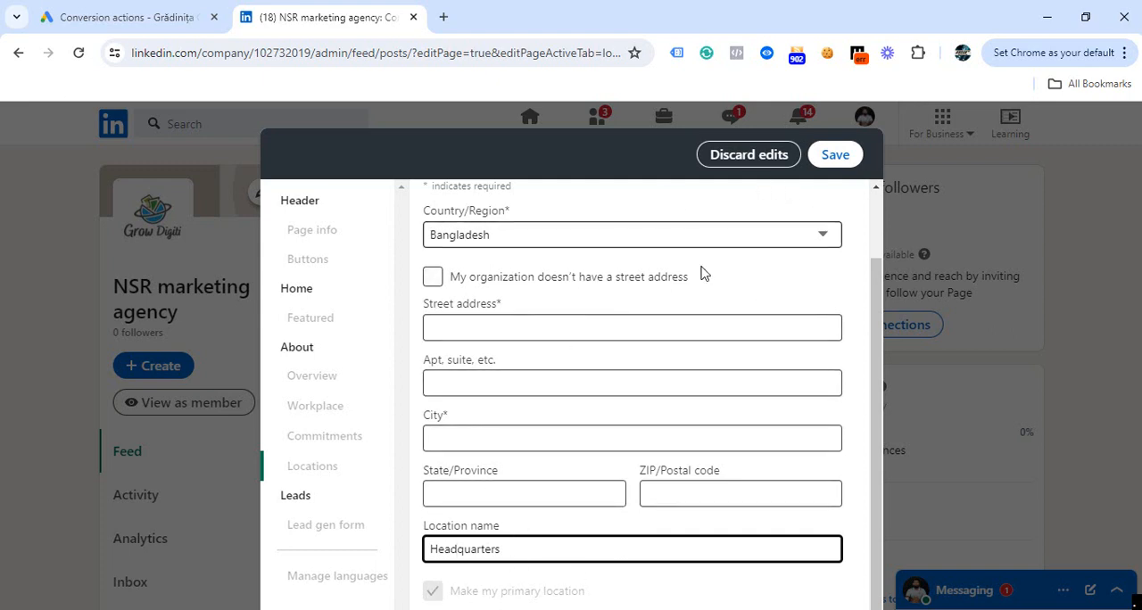
pyautogui.click(732, 159)
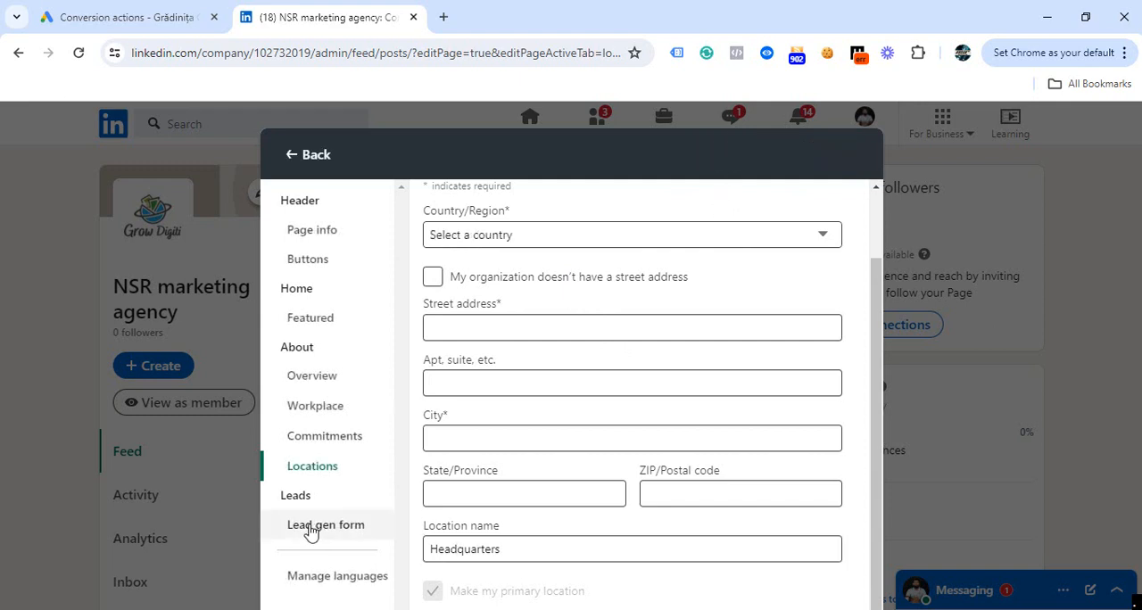
# Turn on the lead gen form, look over its CTA, privacy policy and body fields, try the headline "contact us", and discard the edits.
pyautogui.click(307, 533)
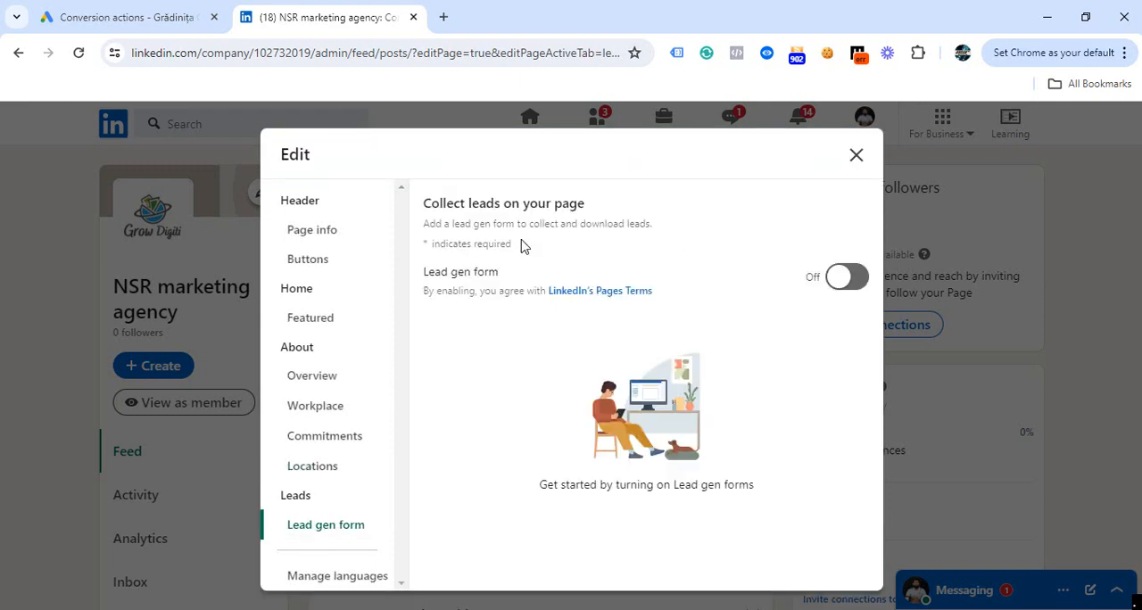
pyautogui.click(843, 280)
pyautogui.scroll(-2, 803, 357)
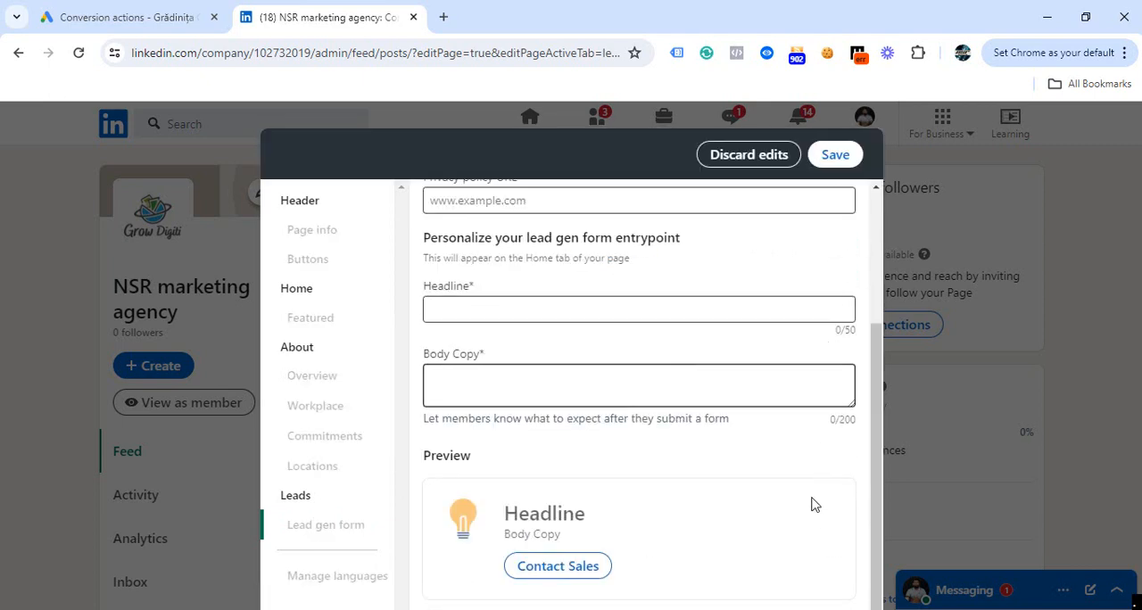
pyautogui.scroll(2, 798, 512)
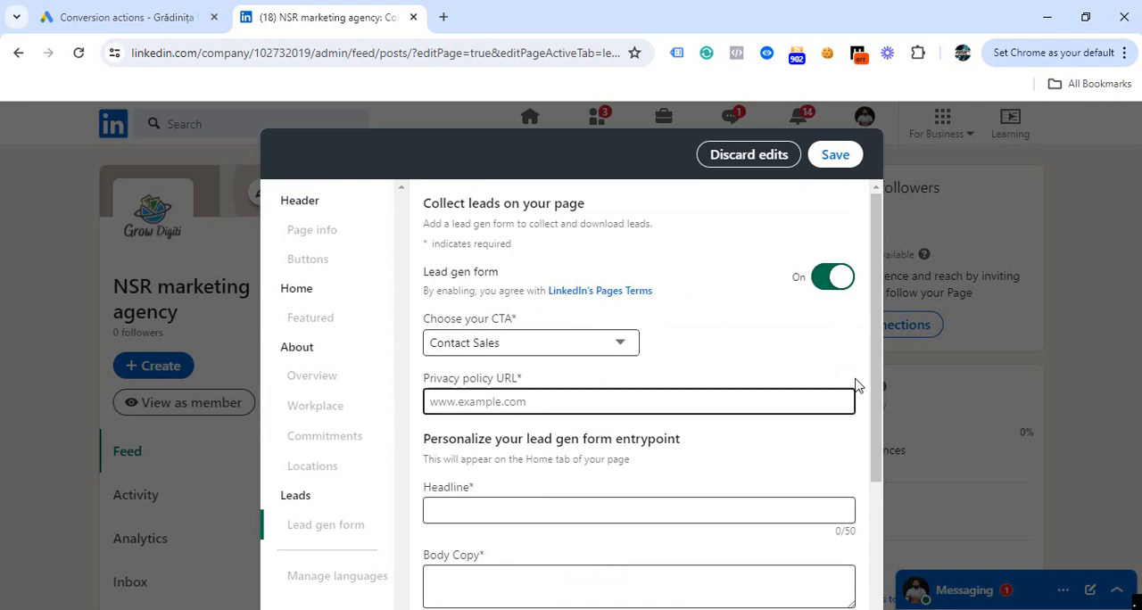
pyautogui.scroll(-3, 871, 420)
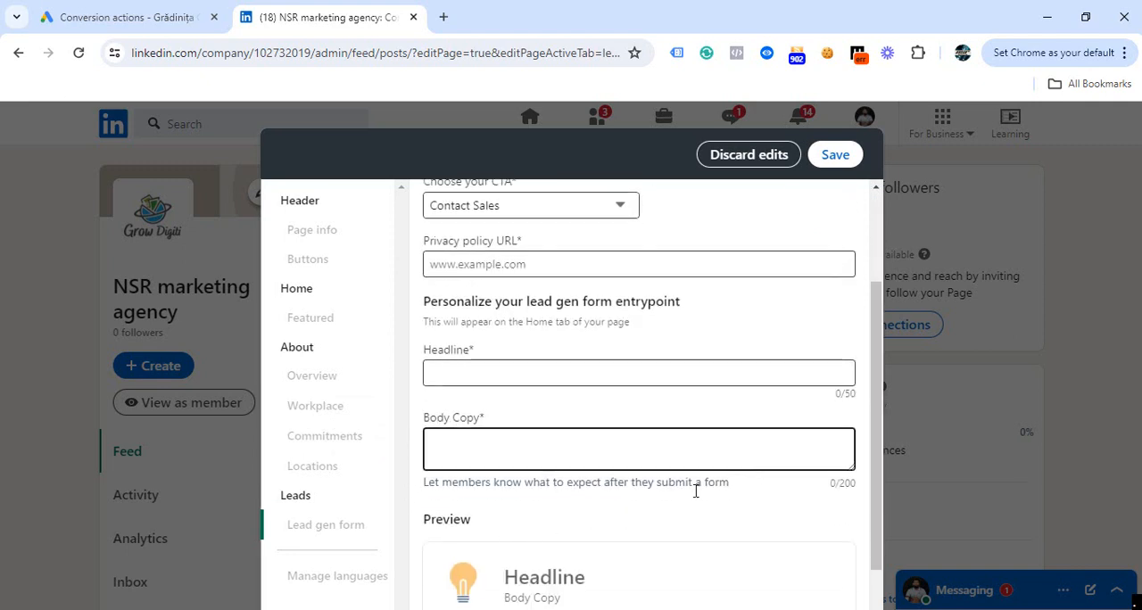
pyautogui.scroll(-1, 697, 488)
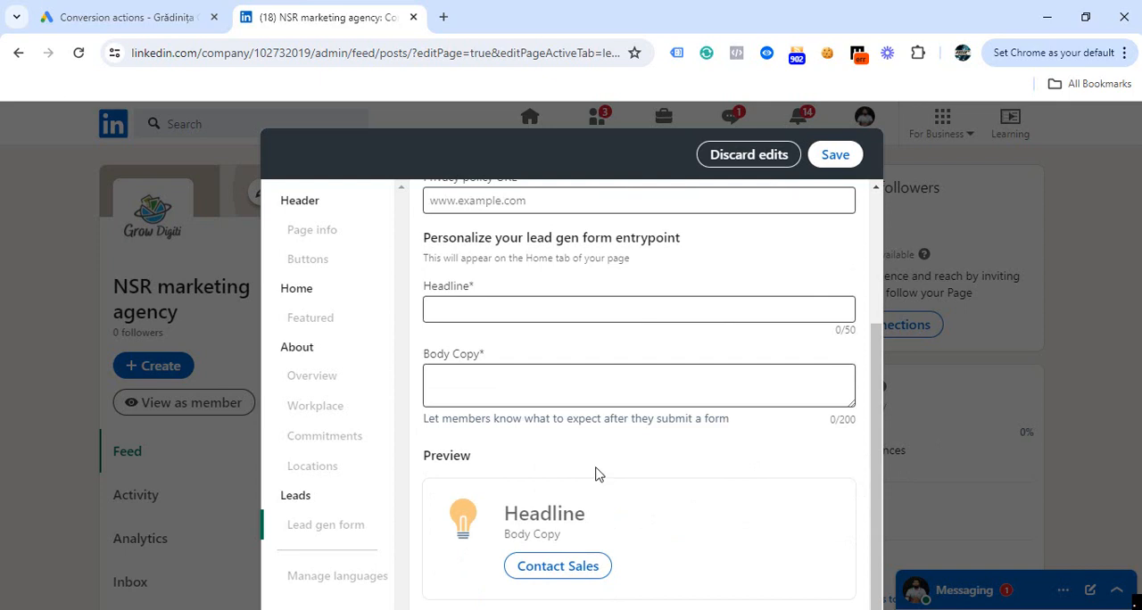
pyautogui.scroll(2, 595, 471)
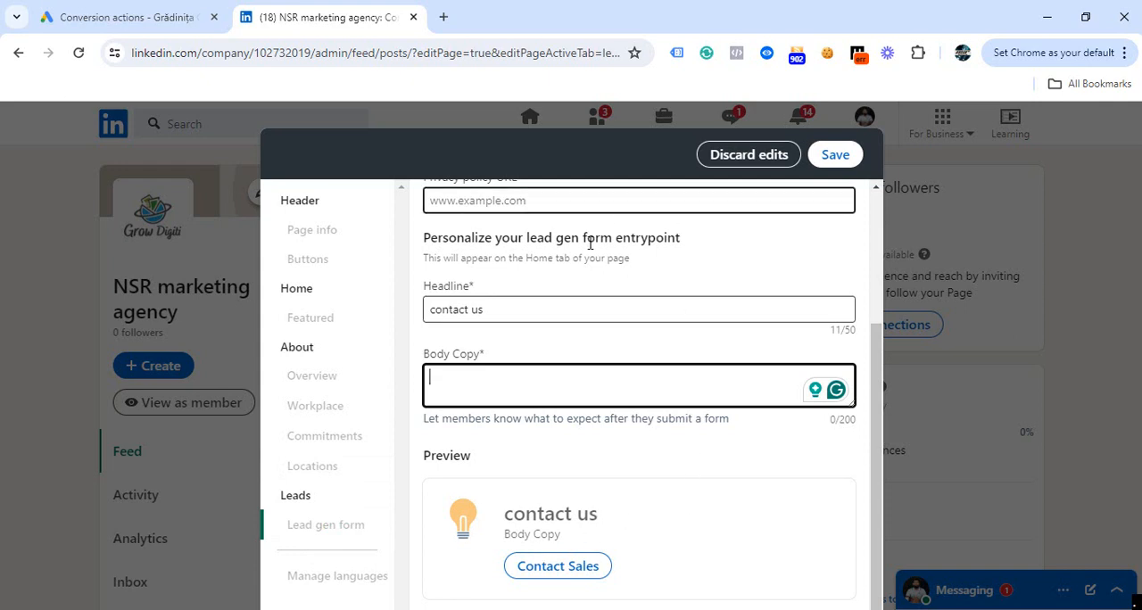
pyautogui.click(718, 157)
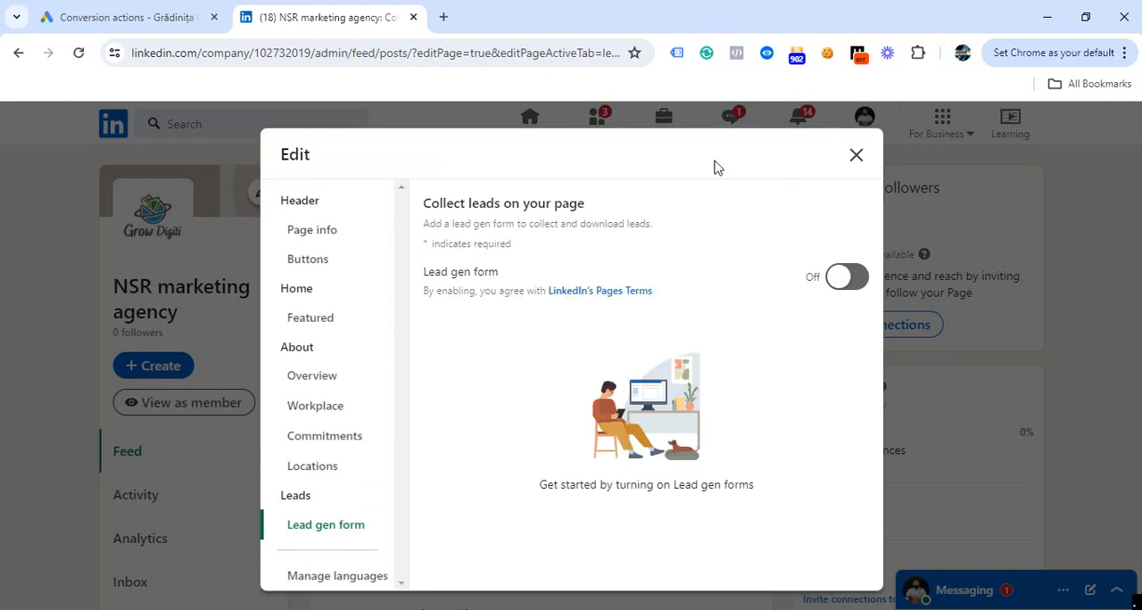
# View the language management options for the page name and description, and close the page editor.
pyautogui.click(319, 582)
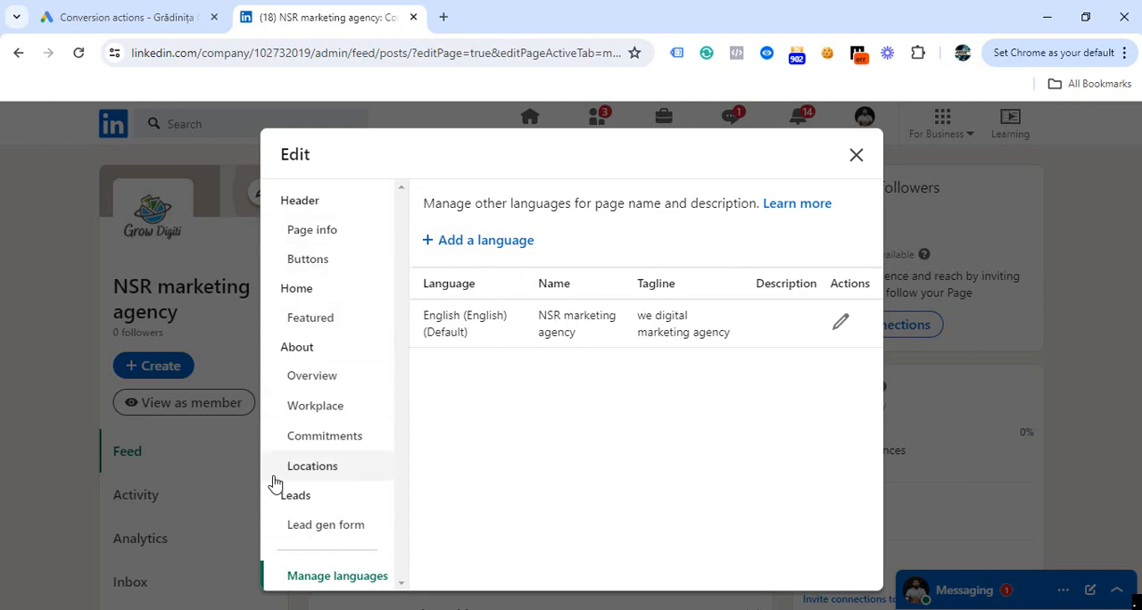
pyautogui.click(857, 155)
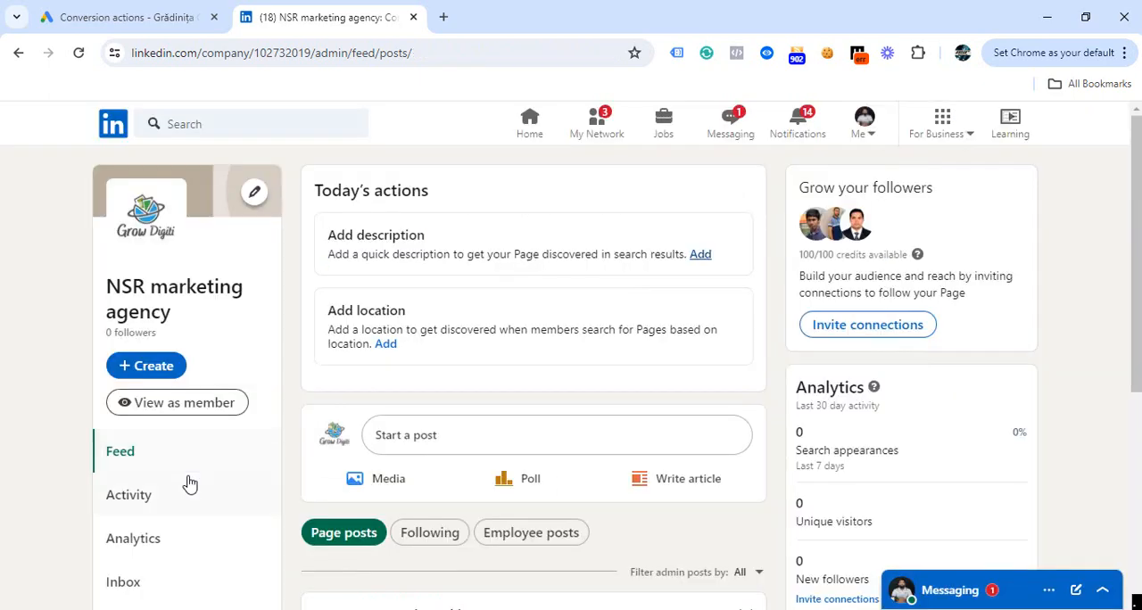
# Examine the page's admin dashboard, including the suggested actions, post options, admin sections and 30-day analytics.
pyautogui.scroll(-3, 189, 482)
pyautogui.scroll(3, 428, 434)
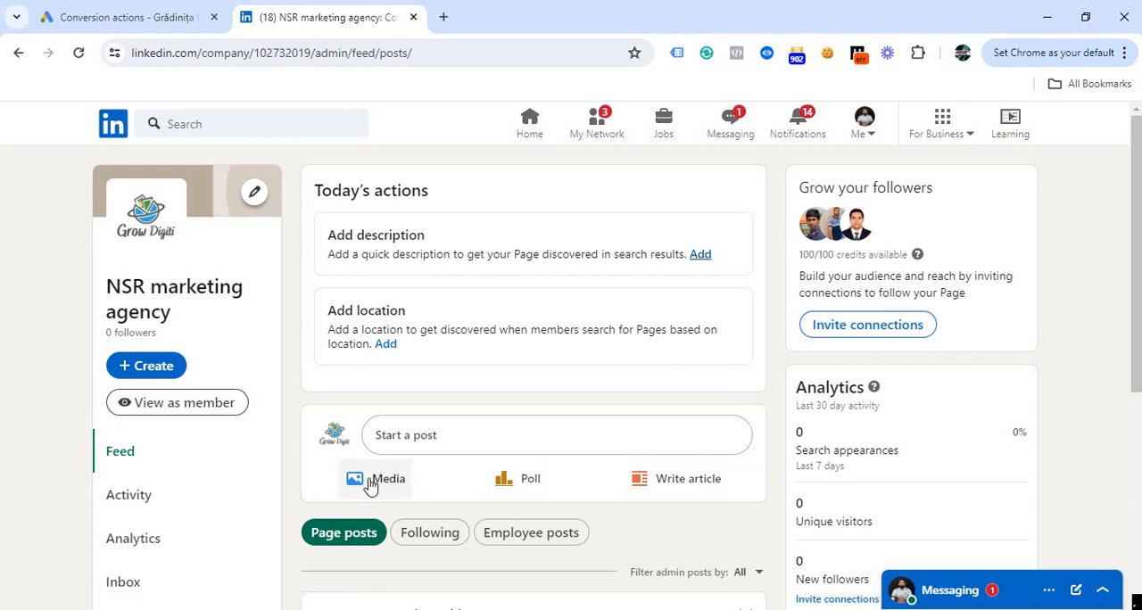
pyautogui.scroll(-3, 536, 439)
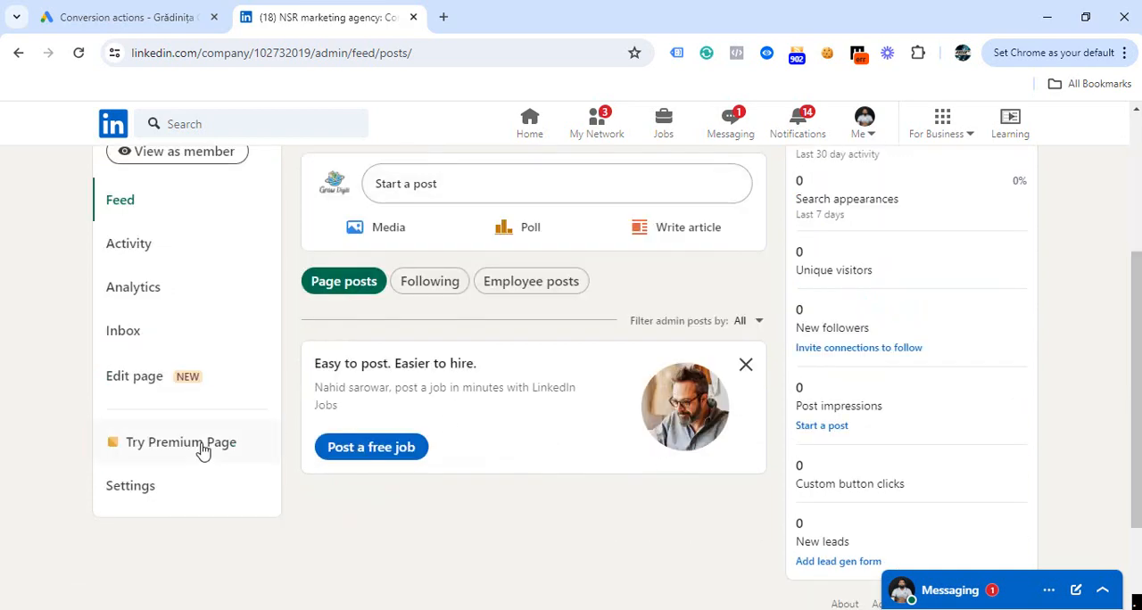
pyautogui.scroll(3, 938, 347)
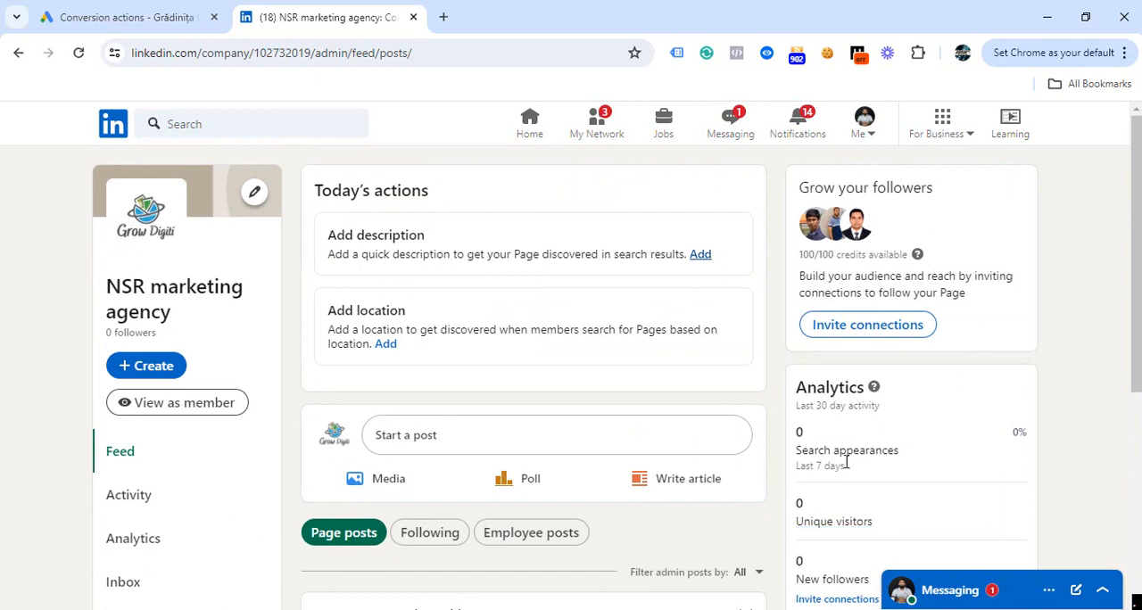
pyautogui.scroll(-3, 847, 463)
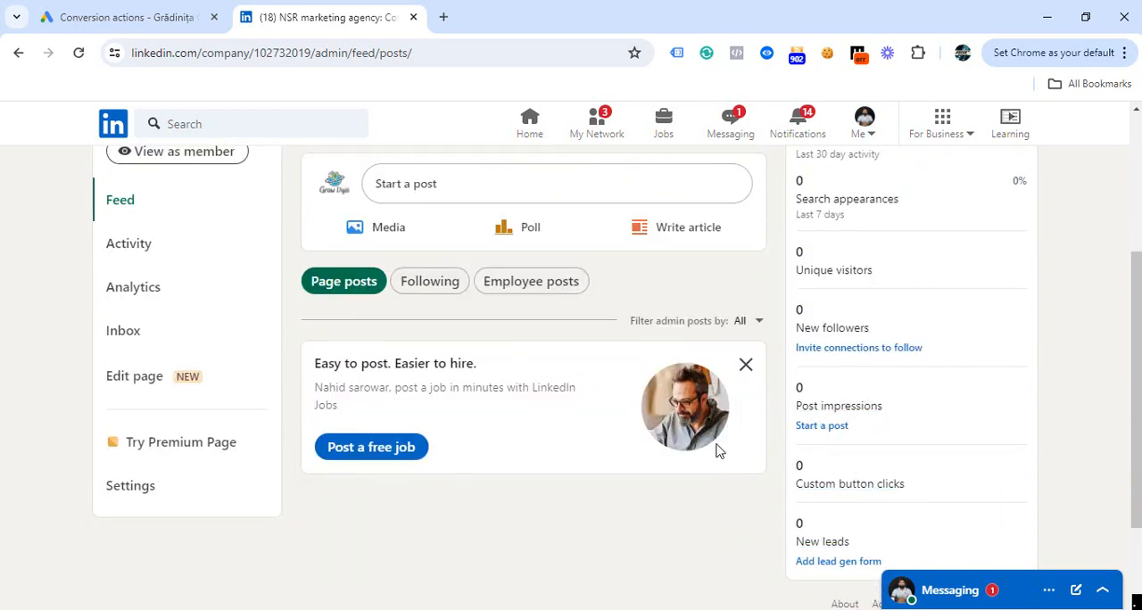
pyautogui.scroll(-2, 924, 460)
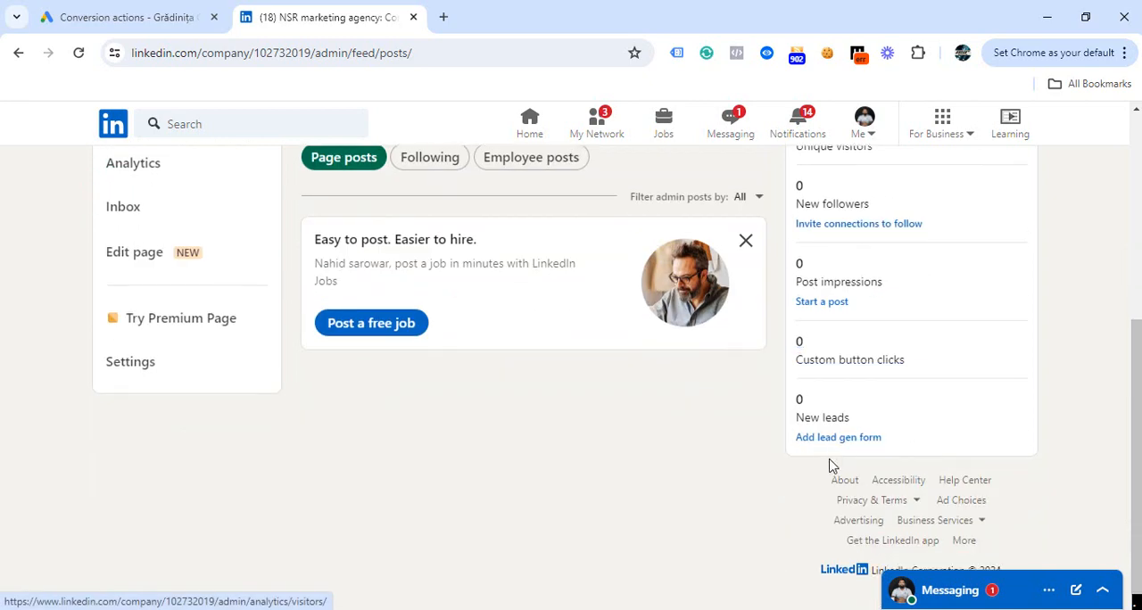
pyautogui.scroll(4, 278, 340)
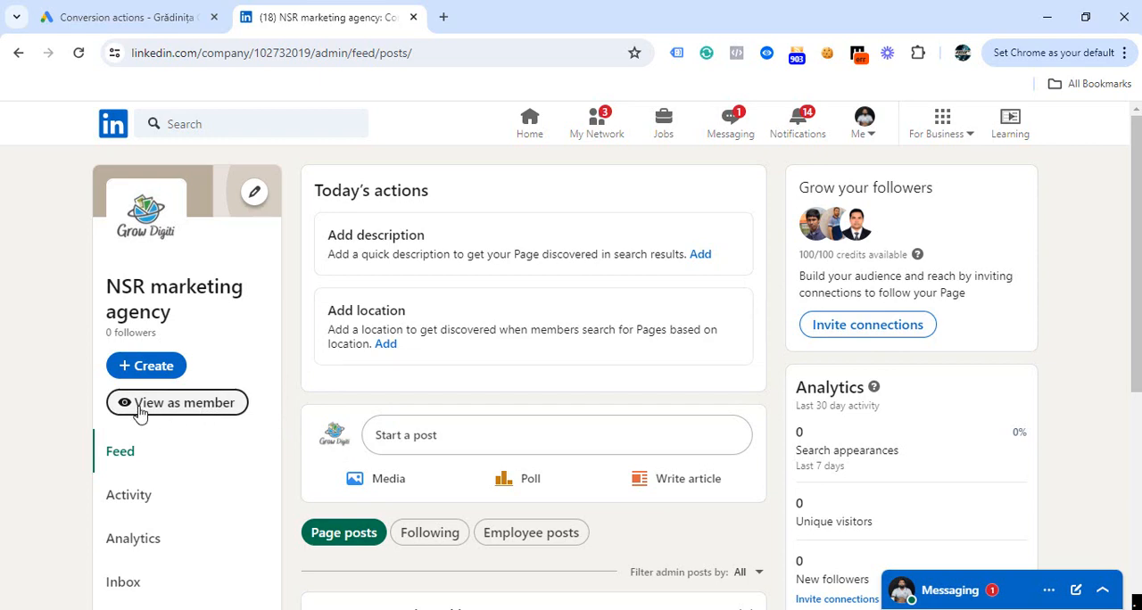
pyautogui.scroll(-4, 138, 411)
pyautogui.scroll(4, 161, 363)
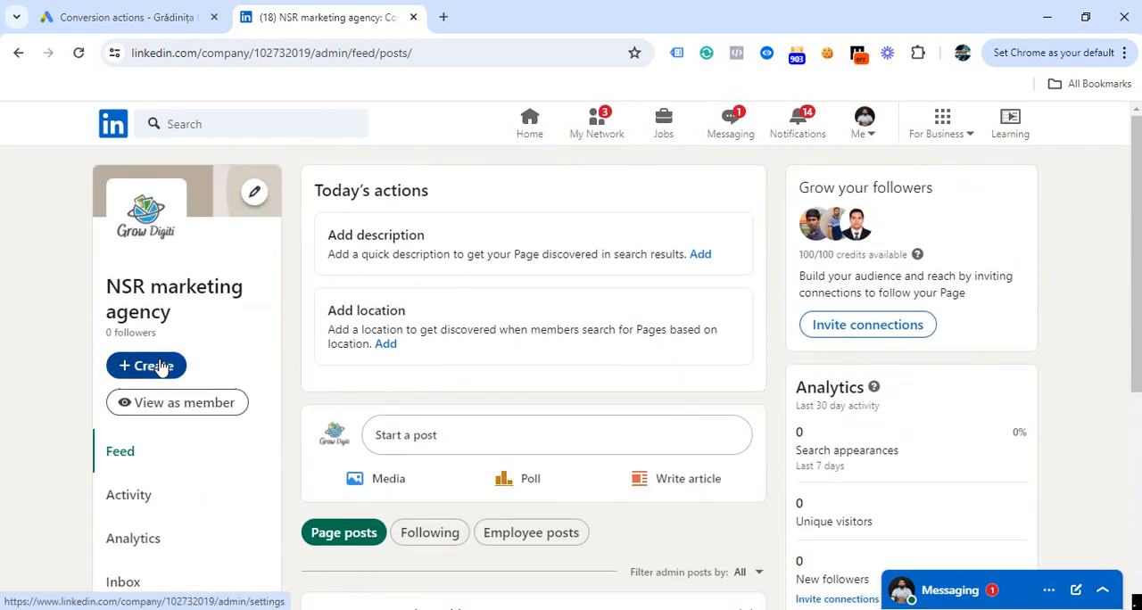
# Open the page settings and review the options for admins, restricted members, following, inbox, job posting and page deactivation.
pyautogui.scroll(-4, 160, 368)
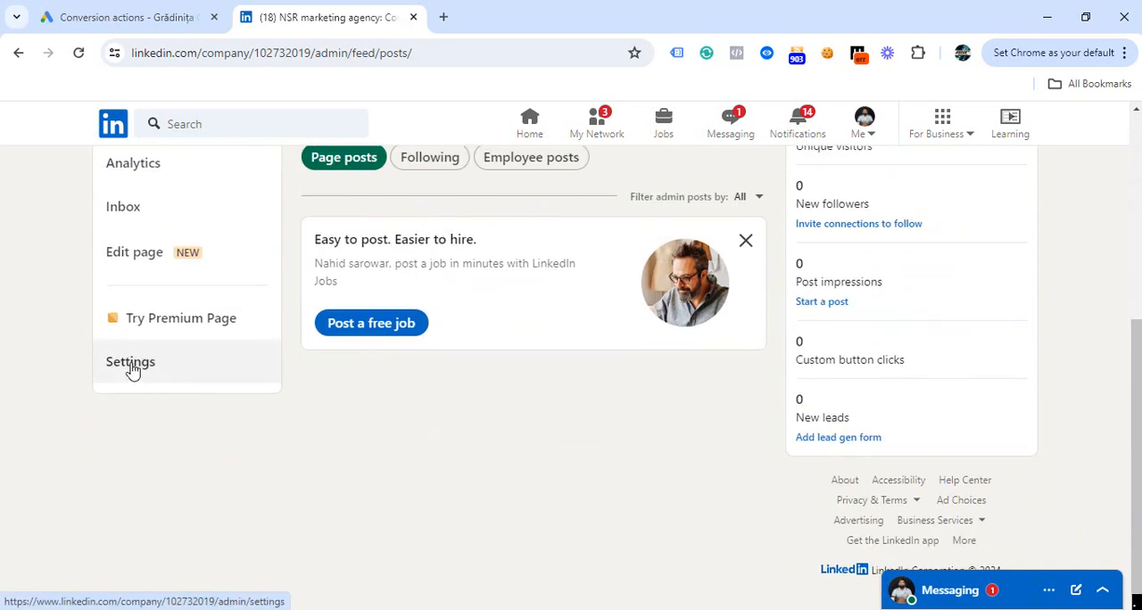
pyautogui.click(132, 368)
pyautogui.scroll(-2, 597, 355)
pyautogui.scroll(2, 336, 357)
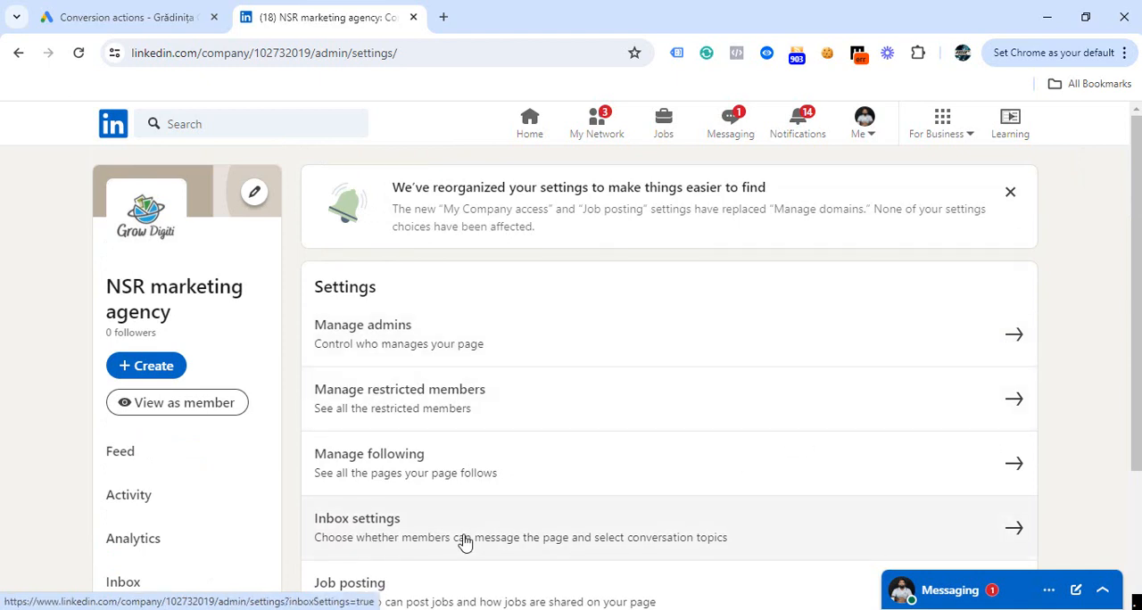
pyautogui.scroll(-2, 464, 542)
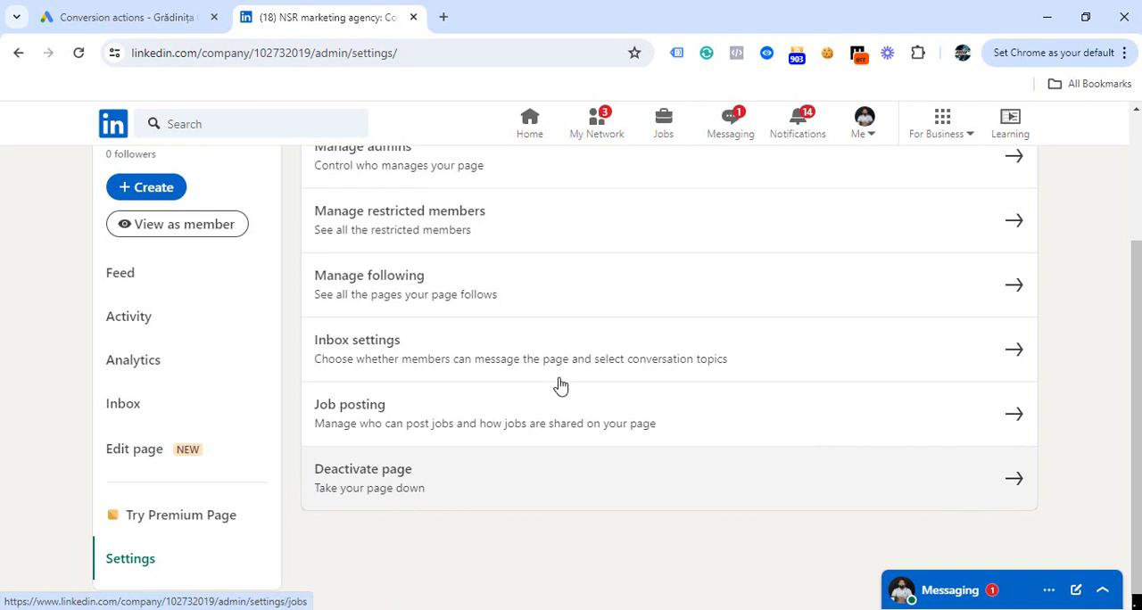
pyautogui.scroll(2, 603, 534)
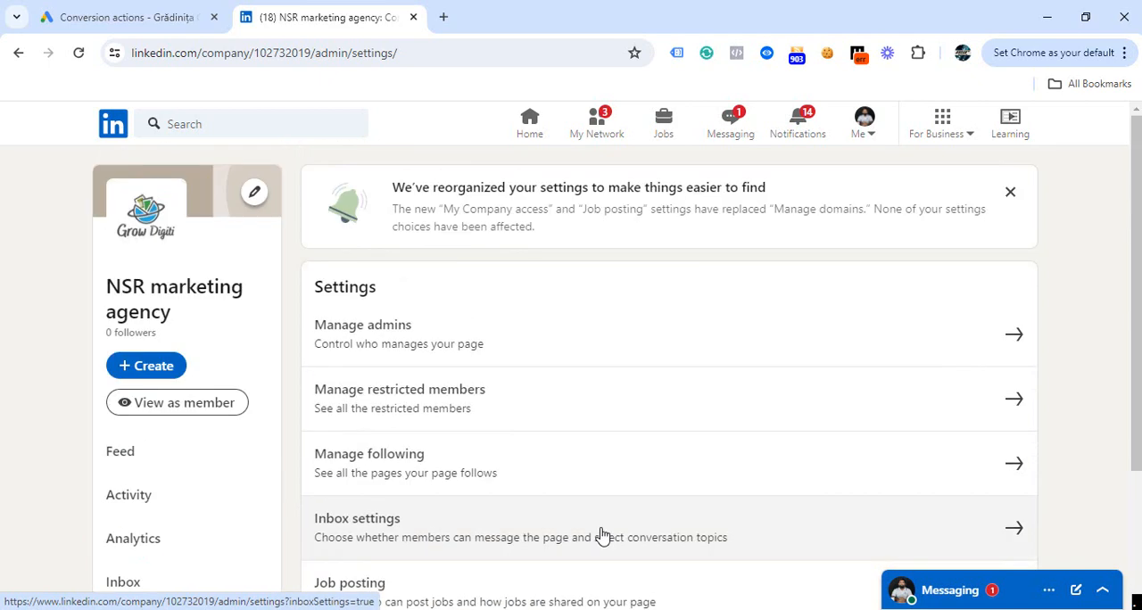